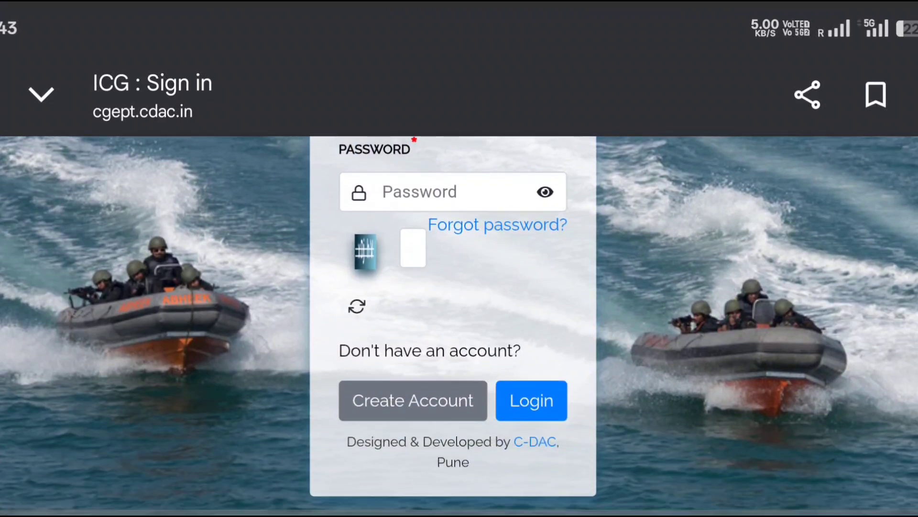
pyautogui.click(5, 278)
pyautogui.click(52, 322)
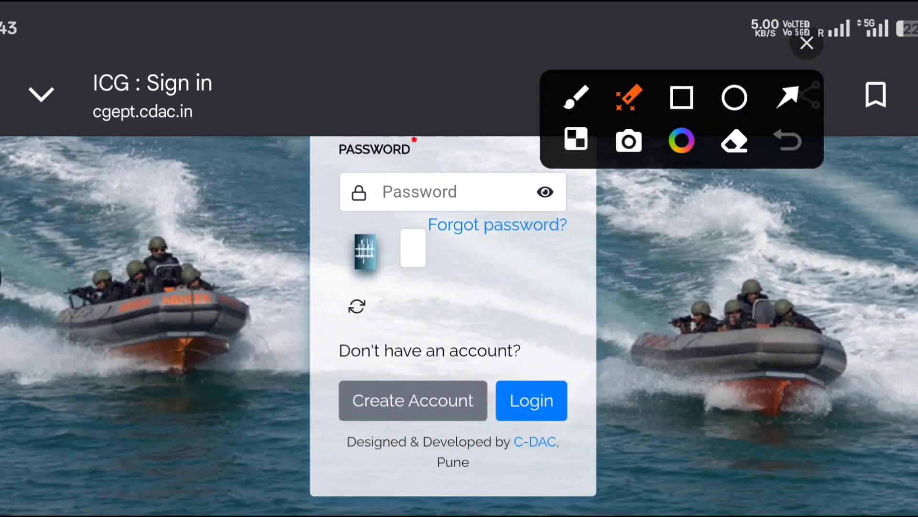
pyautogui.moveTo(387, 419)
pyautogui.mouseDown()
pyautogui.moveTo(439, 391)
pyautogui.moveTo(443, 367)
pyautogui.mouseUp()
pyautogui.click(807, 43)
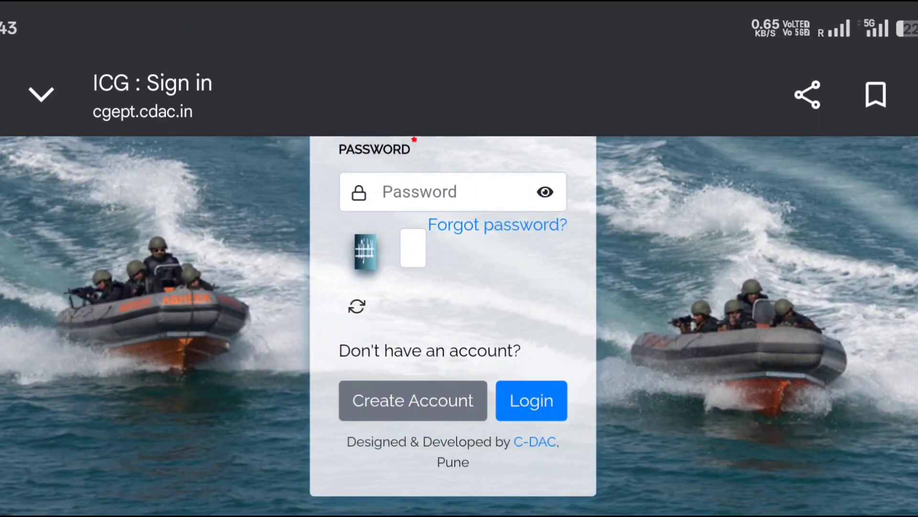
# Step: Start creating a new account and bring the sign-up form's candidate name fields into view
pyautogui.click(413, 400)
pyautogui.scroll(5, 455, 326)
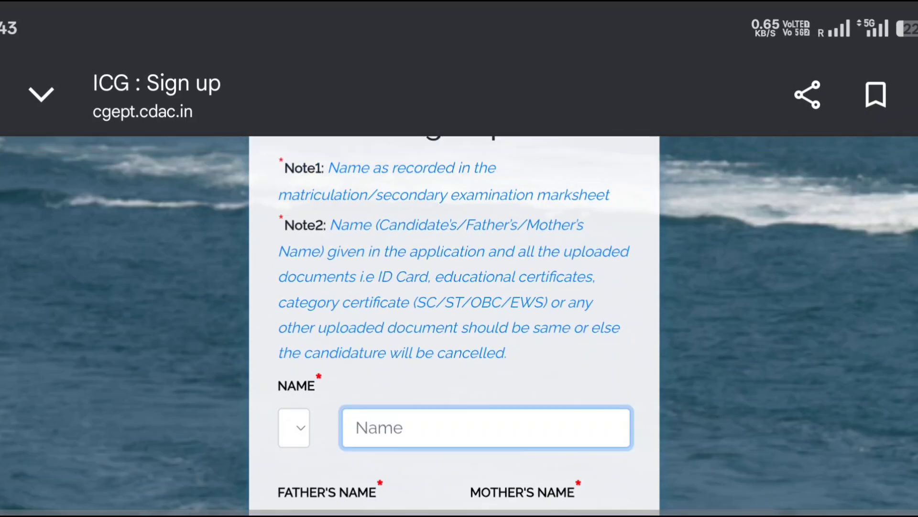
pyautogui.scroll(-3, 459, 325)
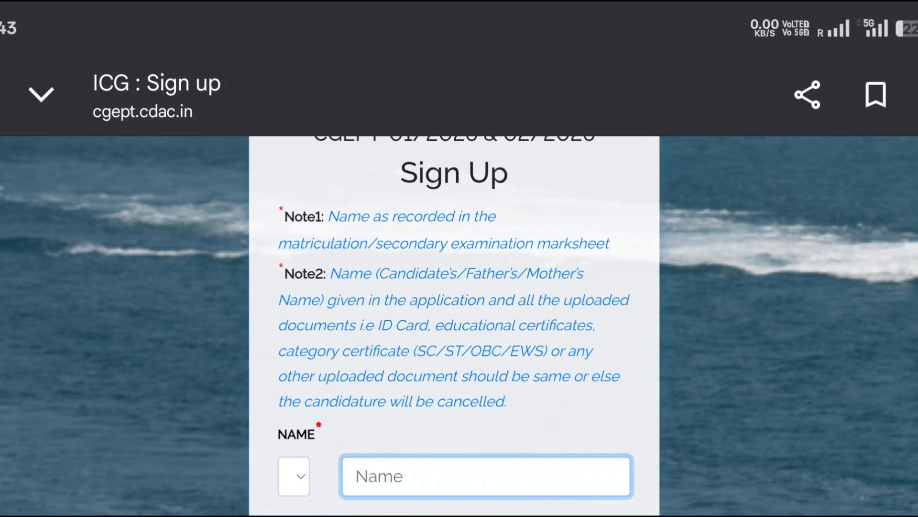
pyautogui.scroll(-3, 460, 326)
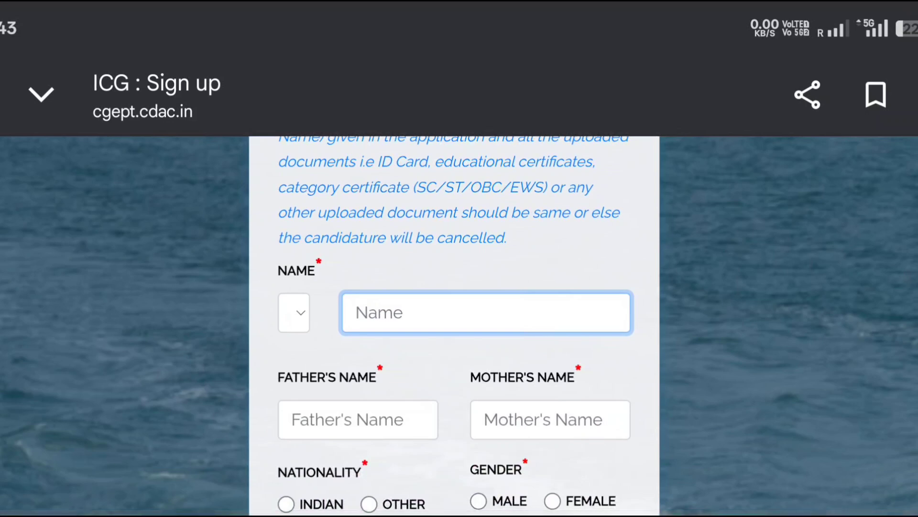
# Step: Choose Mr. as the title and enter the candidate's name in the sign-up form
pyautogui.click(293, 313)
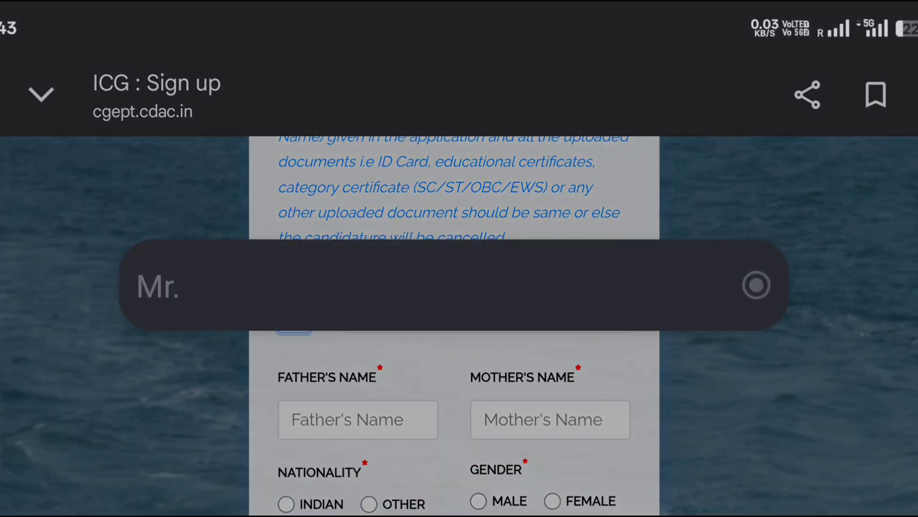
pyautogui.click(454, 285)
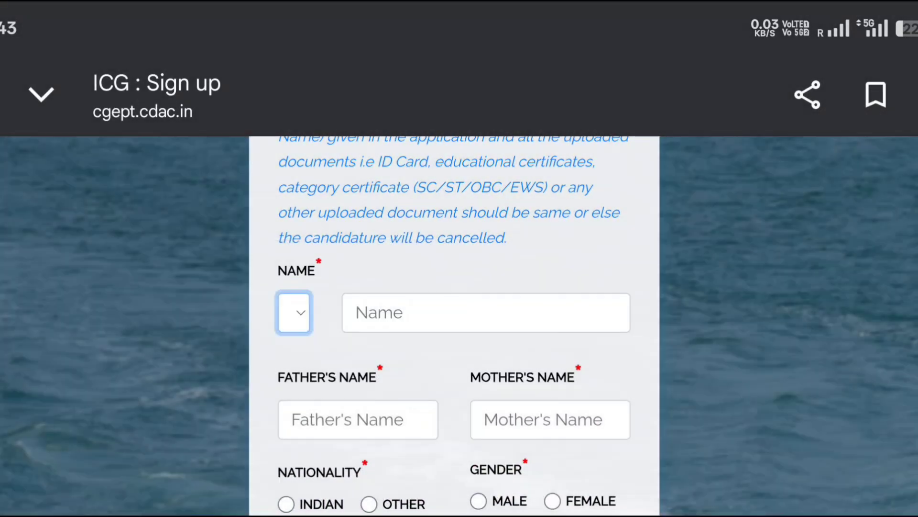
pyautogui.click(486, 312)
pyautogui.write('D')
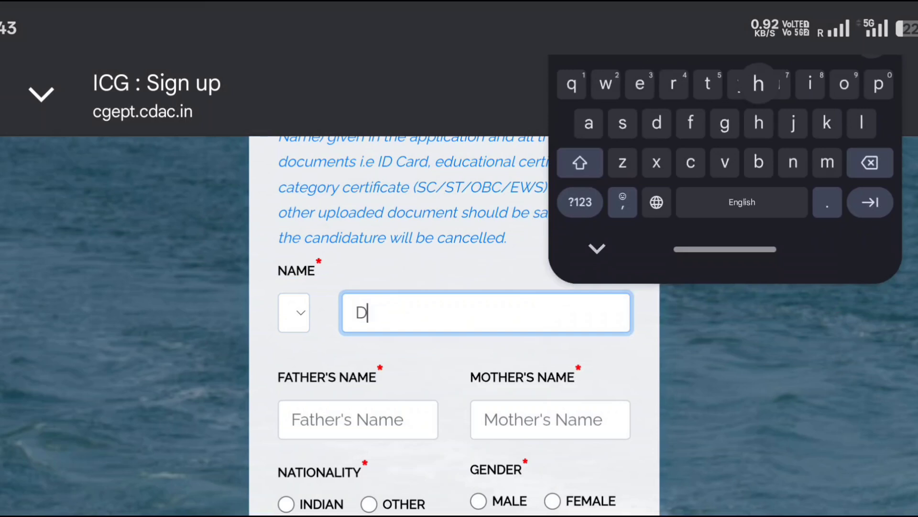
pyautogui.write('hhnmk')
pyautogui.scroll(-2, 454, 335)
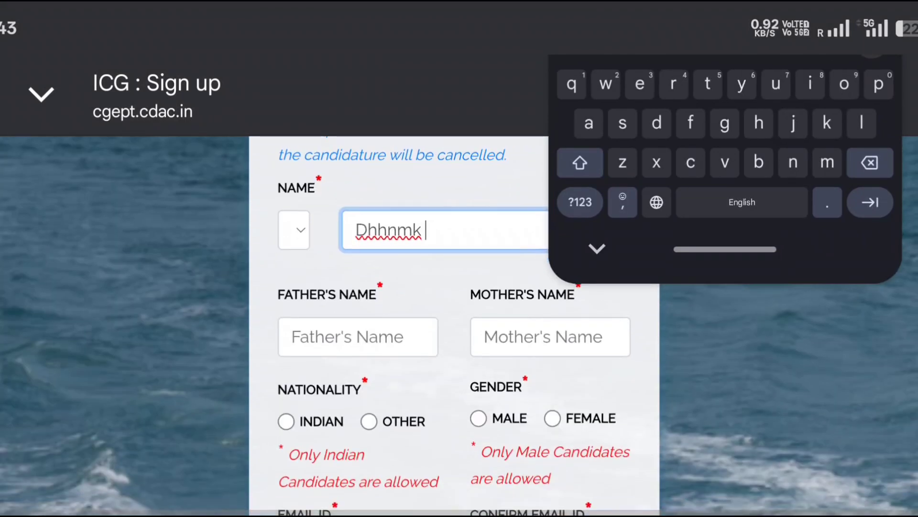
# Step: Set the candidate's nationality to Indian and the gender to Male
pyautogui.press('Tab')
pyautogui.click(599, 259)
pyautogui.click(550, 337)
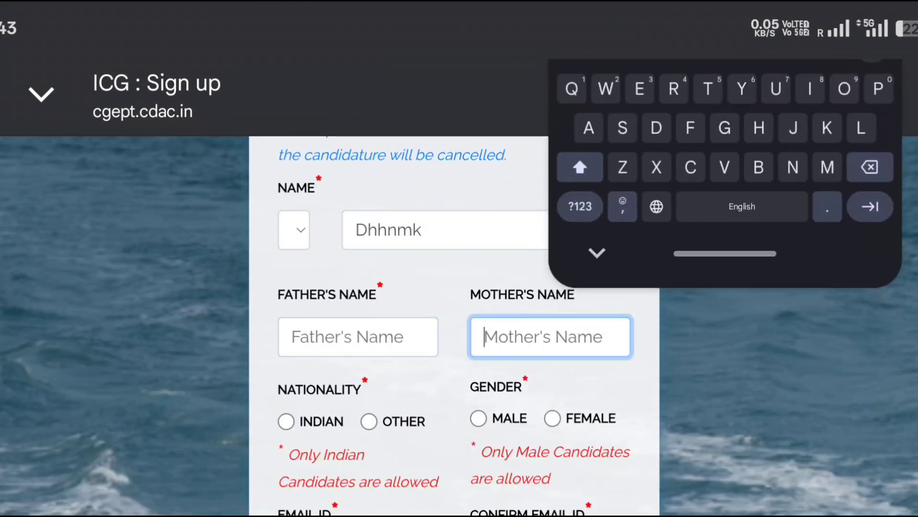
pyautogui.click(597, 253)
pyautogui.scroll(-3, 454, 334)
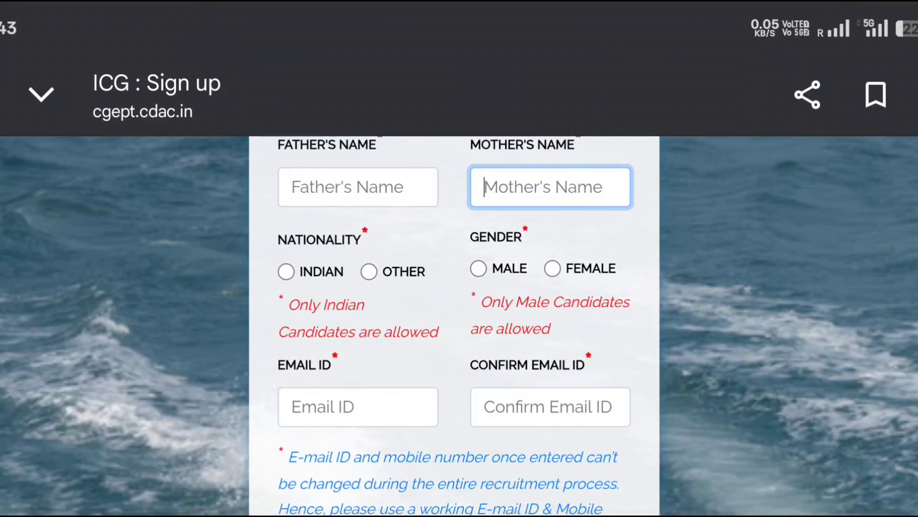
pyautogui.click(286, 271)
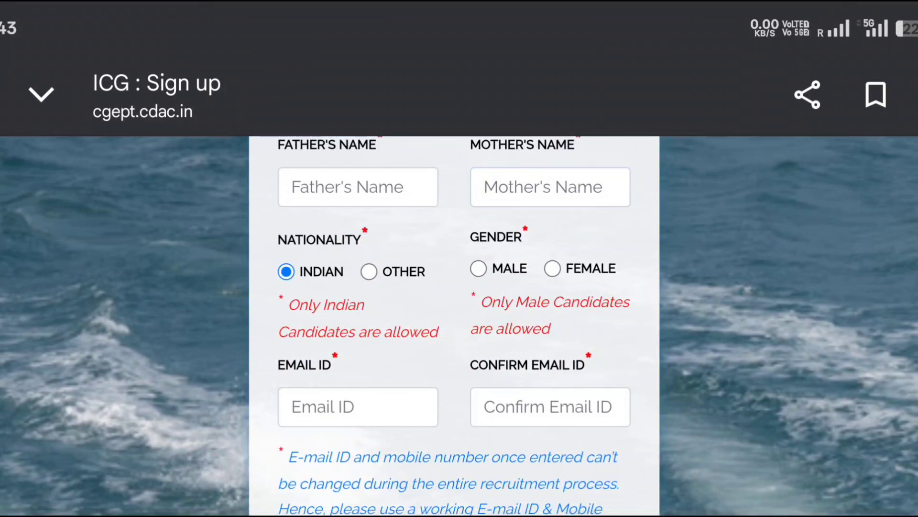
pyautogui.scroll(-3, 454, 335)
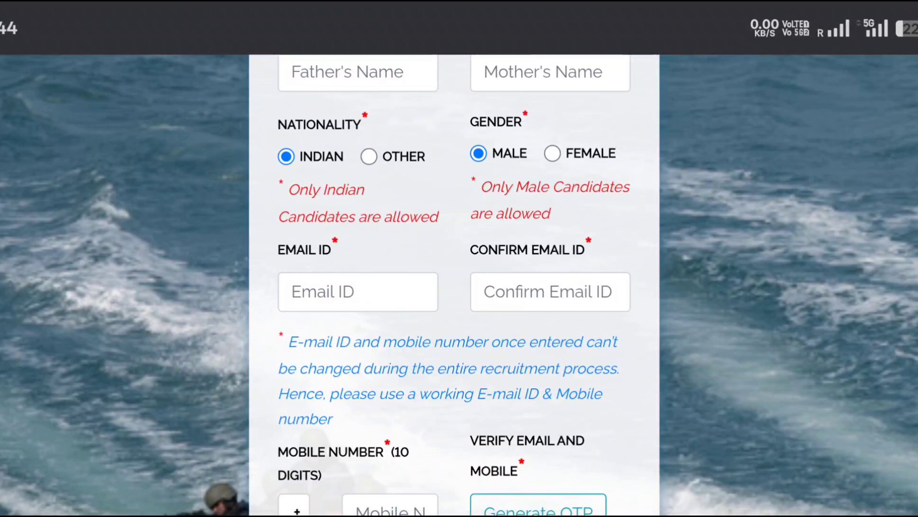
# Step: Fill in the candidate's e-mail ID and the confirmation e-mail ID
pyautogui.click(358, 291)
pyautogui.write('cifjc')
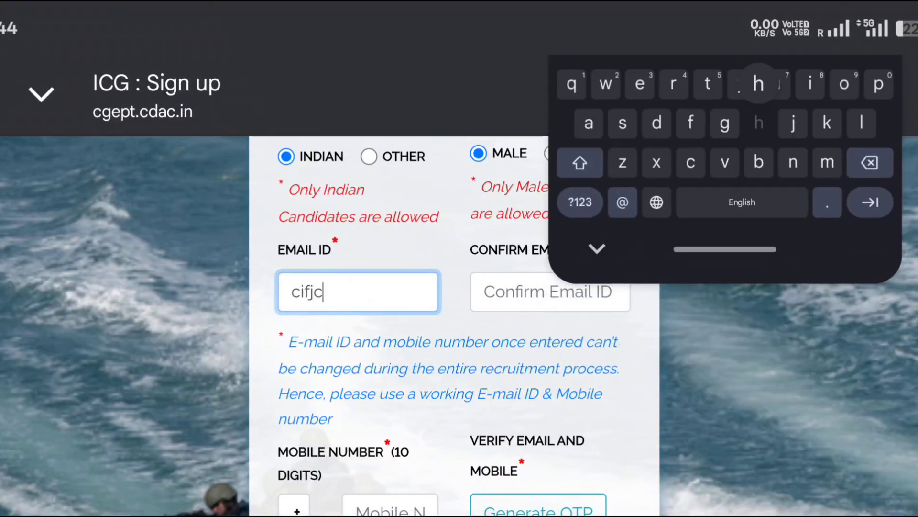
pyautogui.write('hh')
pyautogui.click(597, 249)
pyautogui.click(550, 291)
pyautogui.write('v')
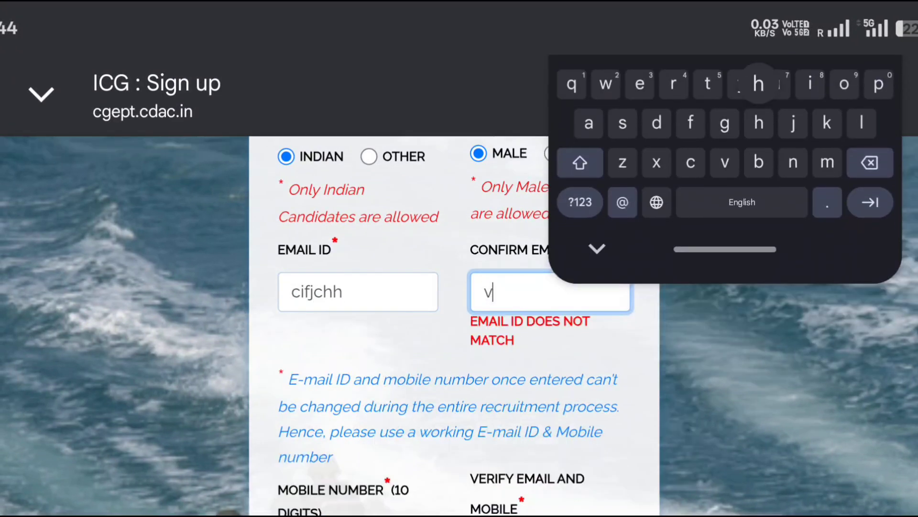
pyautogui.write('hh')
pyautogui.click(597, 249)
# Step: Try to enter the candidate's mobile number under the +91 country code
pyautogui.scroll(-5, 454, 325)
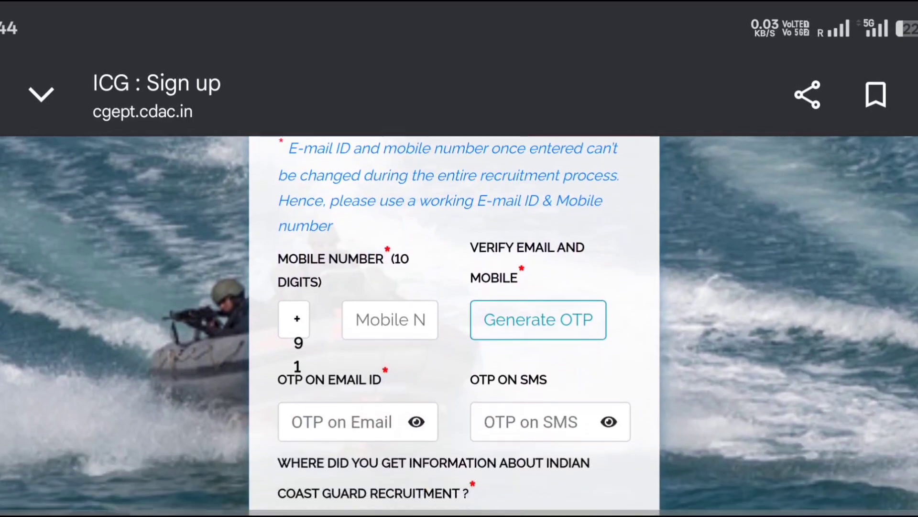
pyautogui.scroll(-1, 454, 325)
pyautogui.click(390, 290)
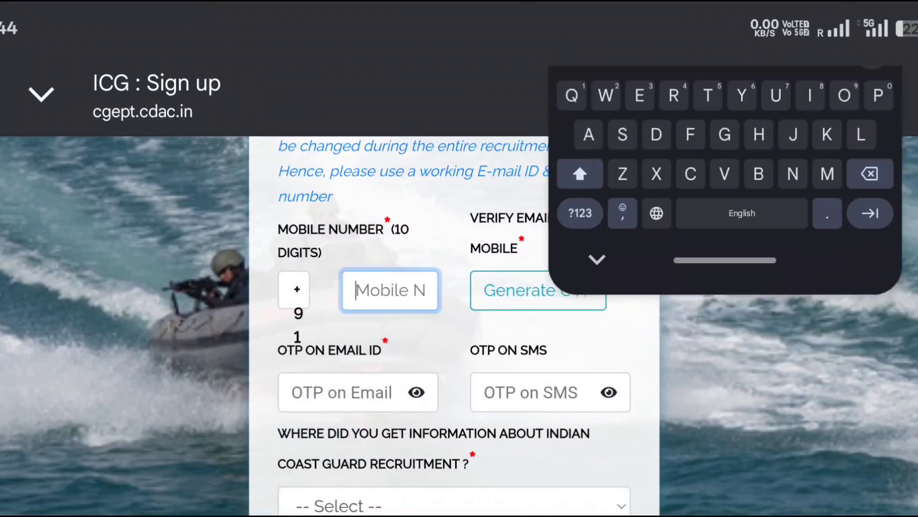
pyautogui.click(579, 203)
pyautogui.write('46466')
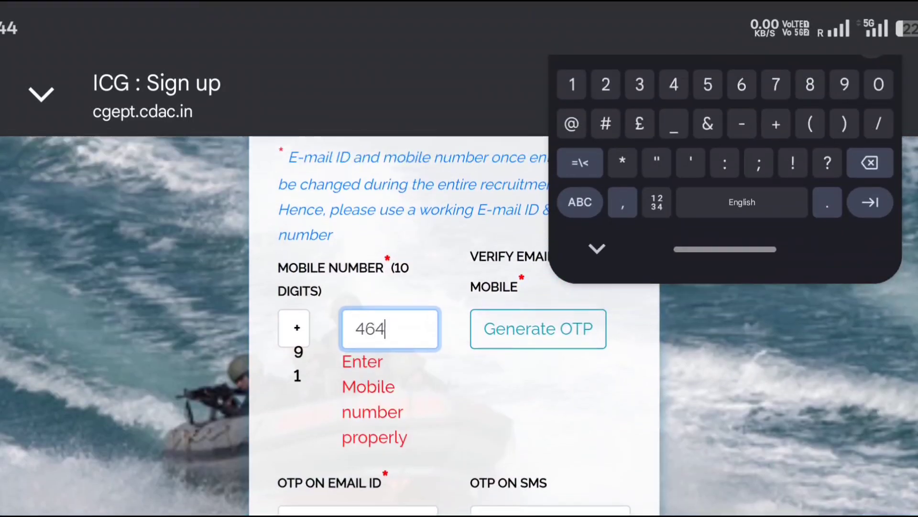
pyautogui.scroll(3, 454, 325)
pyautogui.click(597, 248)
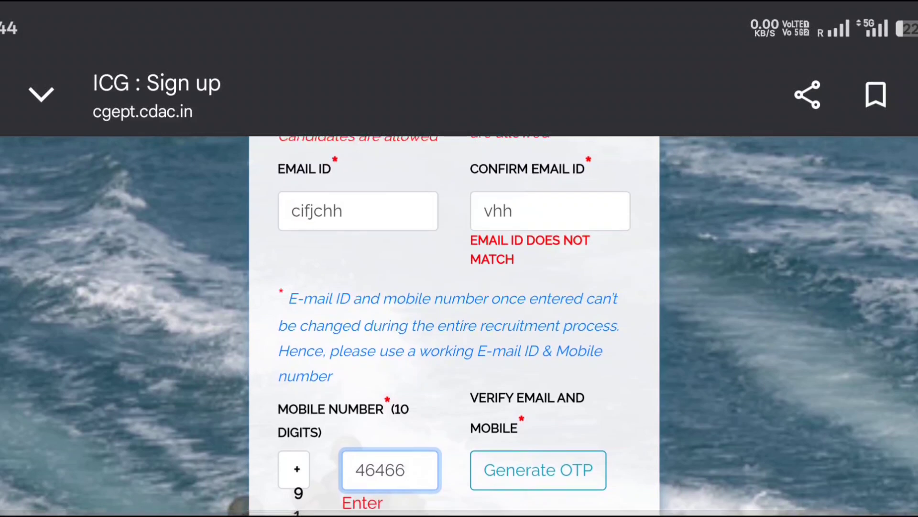
pyautogui.scroll(-1, 454, 325)
pyautogui.scroll(1, 459, 325)
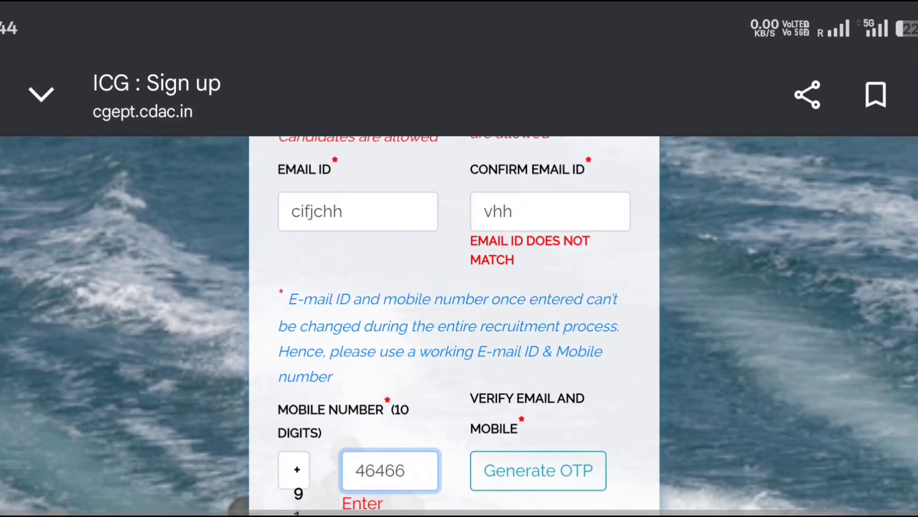
pyautogui.click(1, 278)
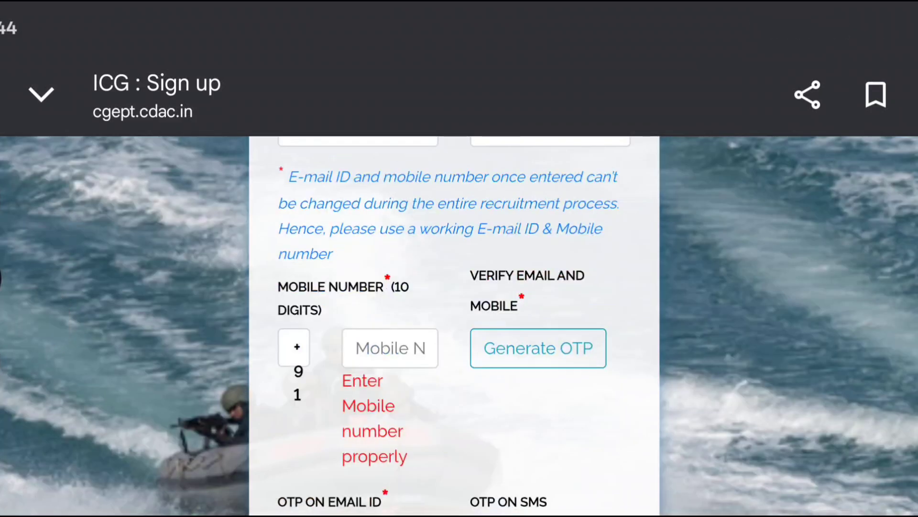
pyautogui.click(2, 278)
pyautogui.click(52, 324)
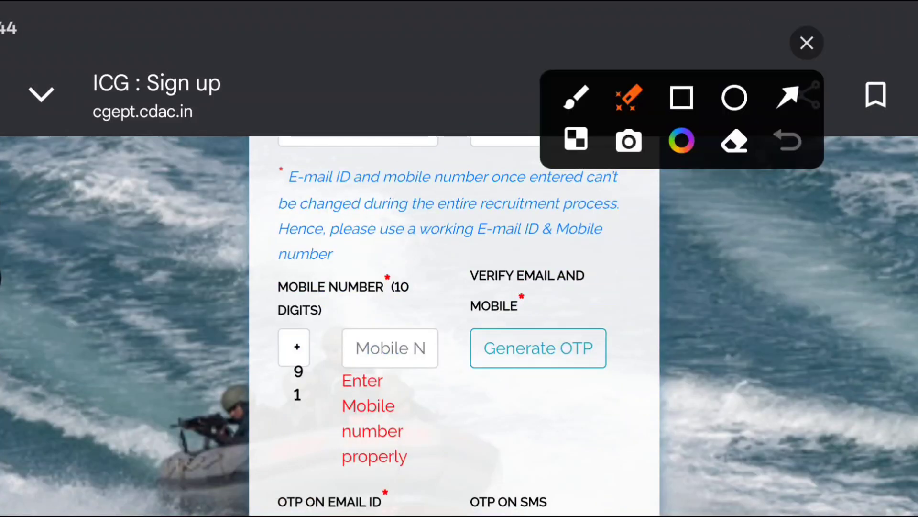
pyautogui.moveTo(464, 380); pyautogui.dragTo(594, 369)
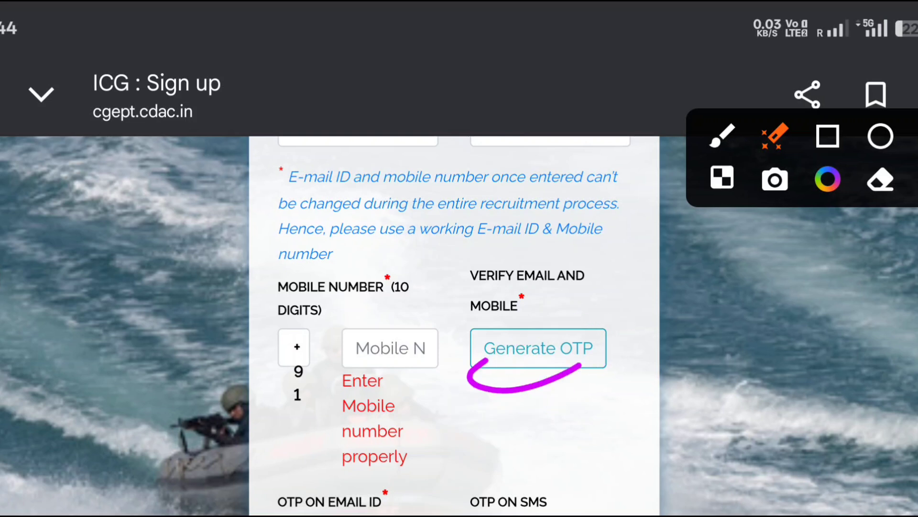
pyautogui.moveTo(486, 369); pyautogui.dragTo(609, 321)
pyautogui.moveTo(327, 381); pyautogui.dragTo(416, 378)
pyautogui.moveTo(362, 266); pyautogui.dragTo(407, 277)
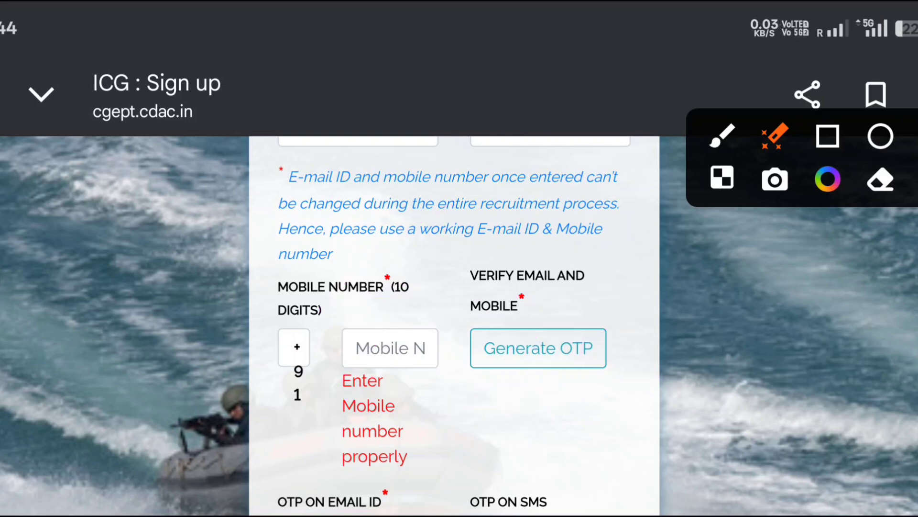
pyautogui.moveTo(495, 417); pyautogui.dragTo(525, 362)
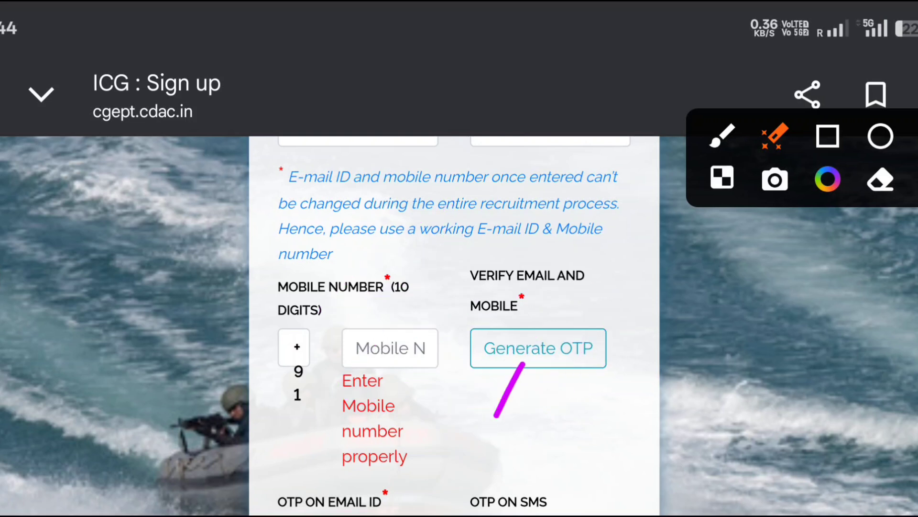
pyautogui.scroll(-5, 460, 325)
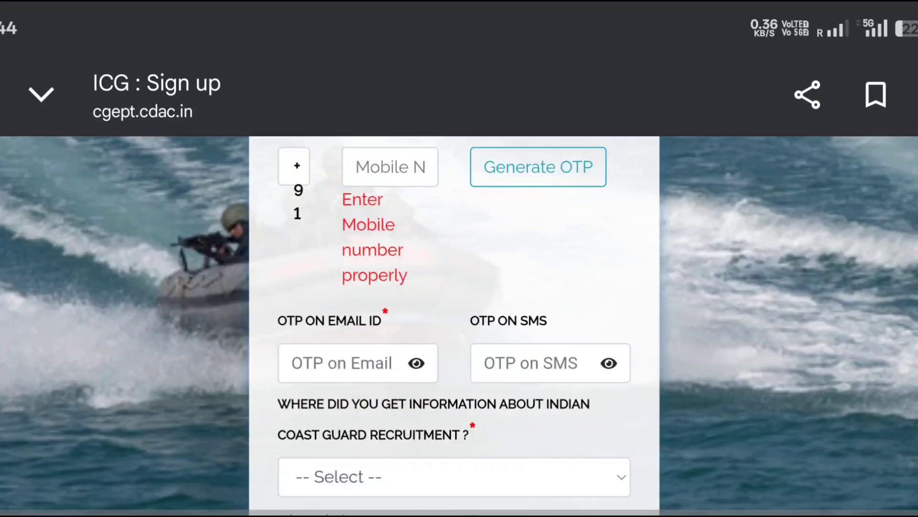
pyautogui.click(4, 278)
pyautogui.click(52, 324)
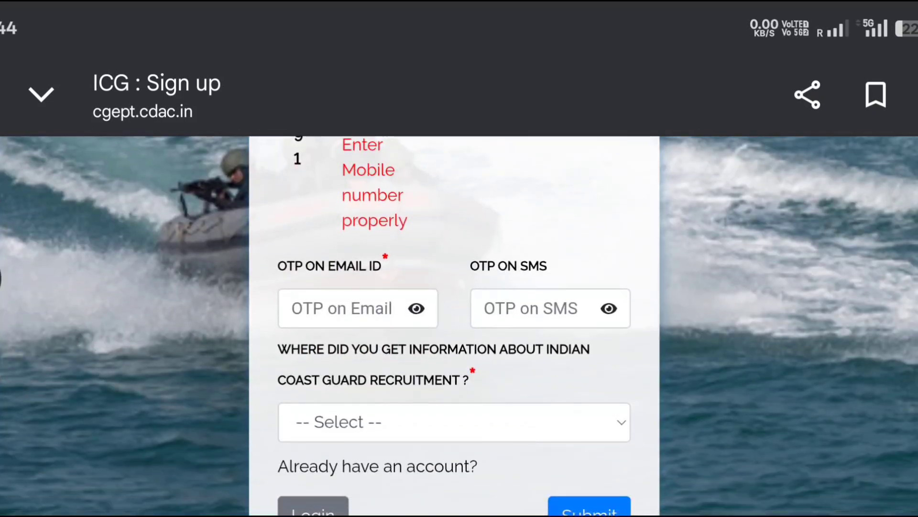
pyautogui.moveTo(417, 297)
pyautogui.mouseDown()
pyautogui.moveTo(275, 328)
pyautogui.moveTo(400, 295)
pyautogui.moveTo(383, 290)
pyautogui.moveTo(383, 270)
pyautogui.mouseUp()
pyautogui.moveTo(573, 271)
pyautogui.mouseDown()
pyautogui.moveTo(531, 369)
pyautogui.moveTo(488, 304)
pyautogui.moveTo(491, 286)
pyautogui.moveTo(541, 274)
pyautogui.moveTo(481, 302)
pyautogui.mouseUp()
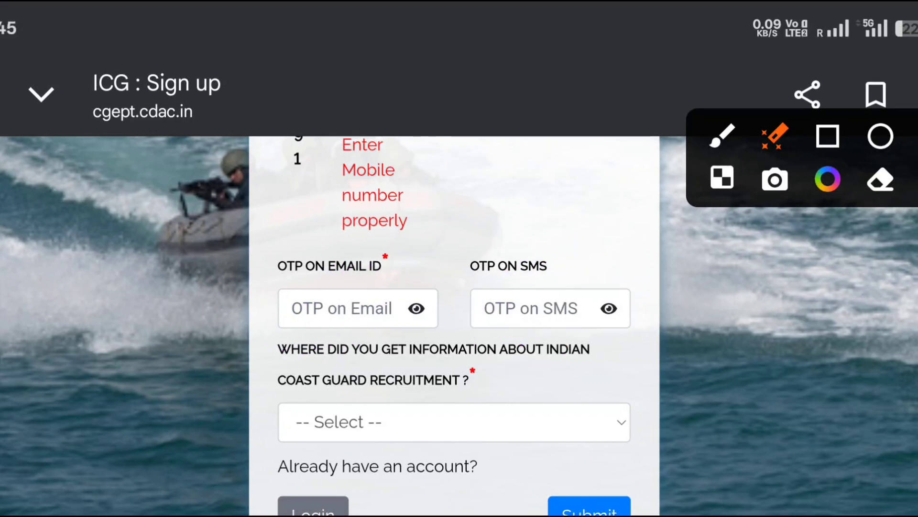
pyautogui.moveTo(280, 350)
pyautogui.mouseDown()
pyautogui.moveTo(272, 368)
pyautogui.moveTo(540, 368)
pyautogui.mouseUp()
pyautogui.moveTo(361, 357); pyautogui.dragTo(469, 354)
pyautogui.moveTo(279, 380); pyautogui.dragTo(285, 393)
pyautogui.moveTo(407, 397)
pyautogui.mouseDown()
pyautogui.moveTo(504, 387)
pyautogui.moveTo(519, 352)
pyautogui.mouseUp()
pyautogui.moveTo(265, 396); pyautogui.dragTo(358, 371)
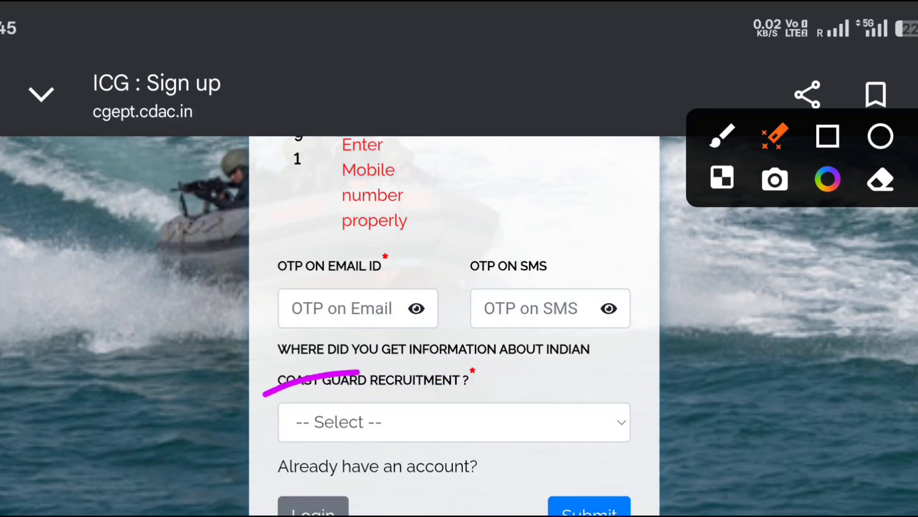
pyautogui.moveTo(572, 335); pyautogui.dragTo(316, 409)
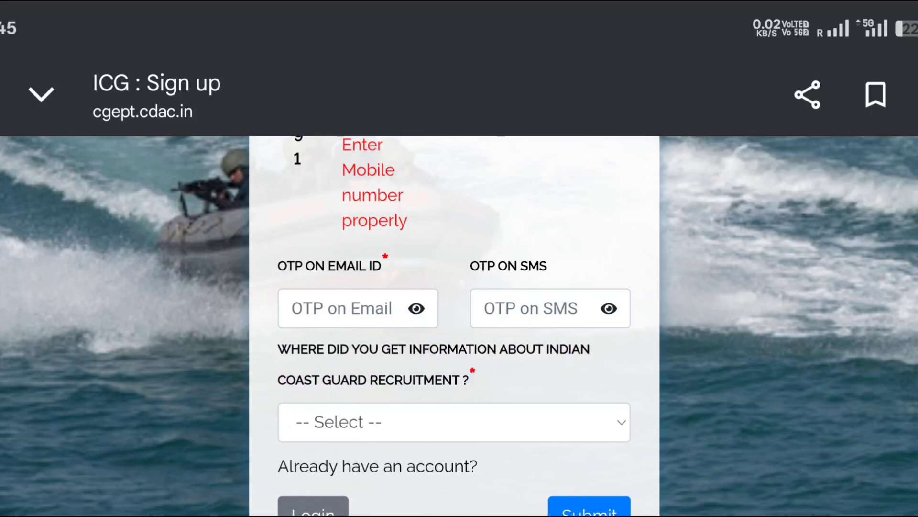
# Step: Choose Newspaper as the source of recruitment information and enter Gghb as the newspaper's name
pyautogui.click(454, 421)
pyautogui.scroll(-1, 454, 284)
pyautogui.click(454, 146)
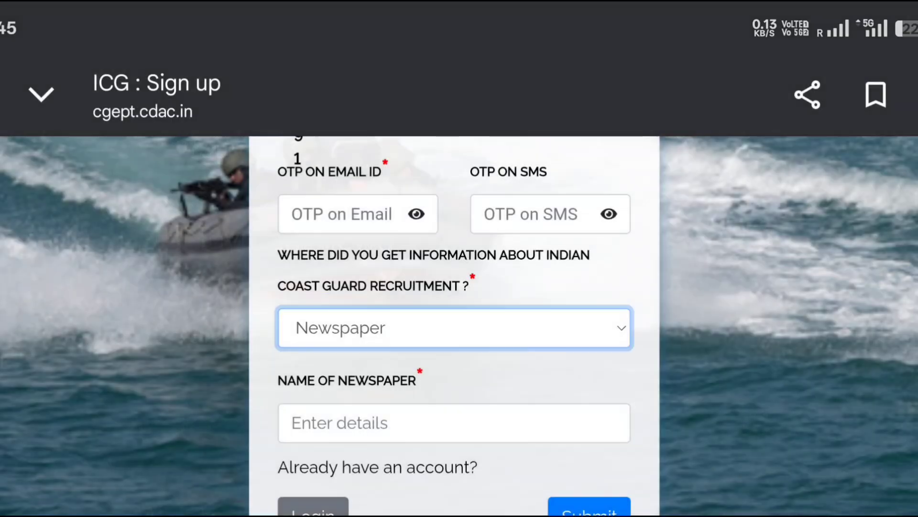
pyautogui.scroll(-2, 459, 287)
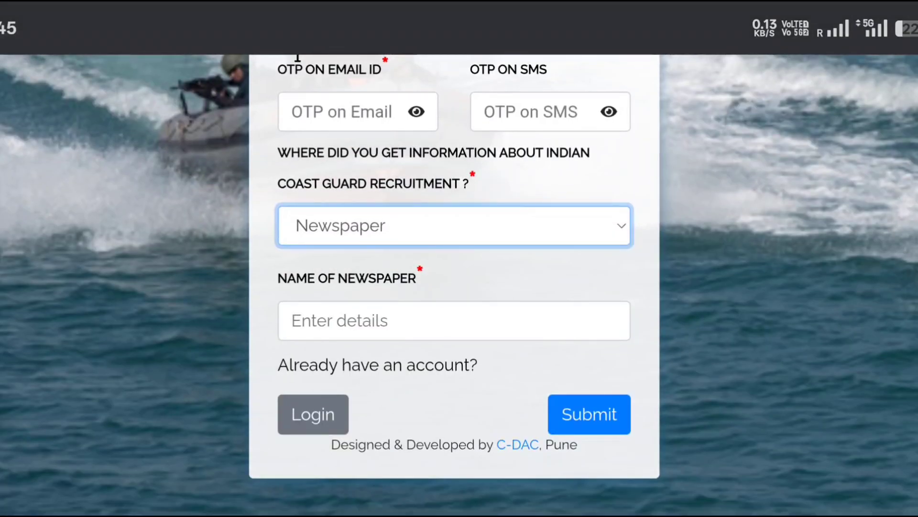
pyautogui.click(335, 320)
pyautogui.write('Gghb')
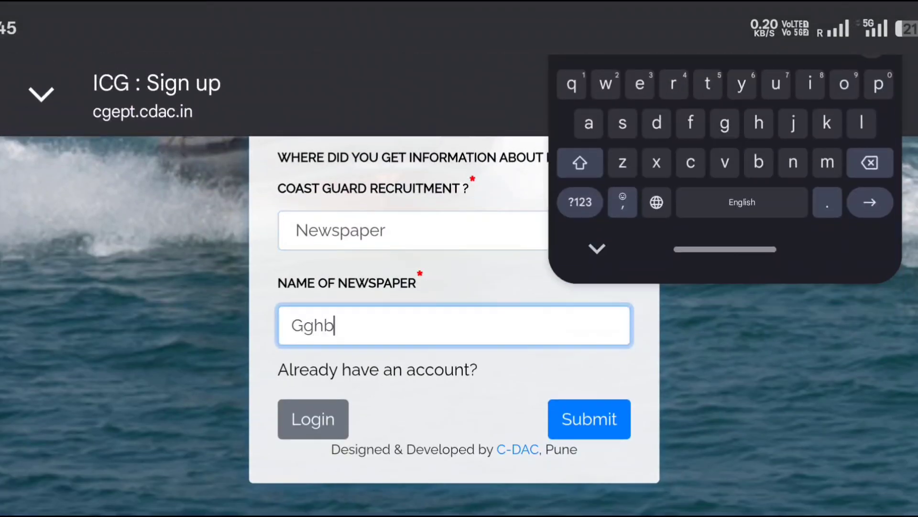
pyautogui.press('Escape')
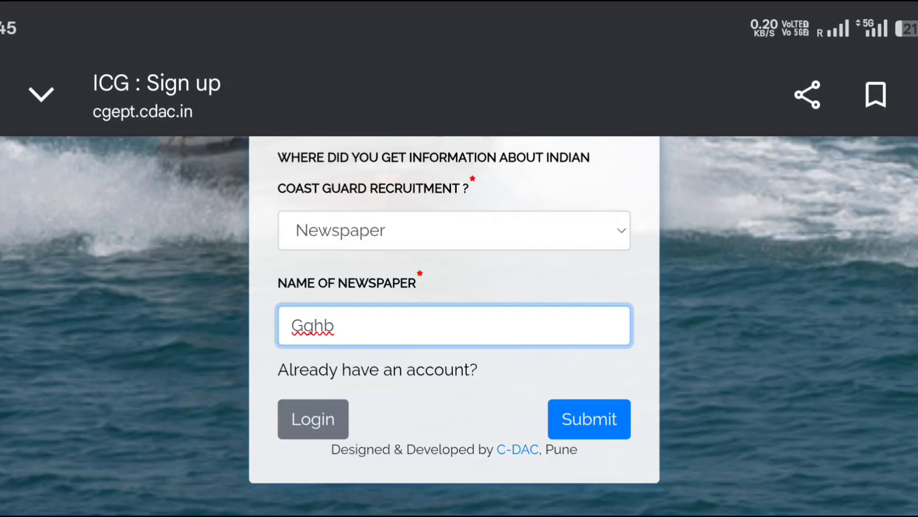
# Step: Change the source of recruitment information to Facebook
pyautogui.click(455, 230)
pyautogui.click(204, 287)
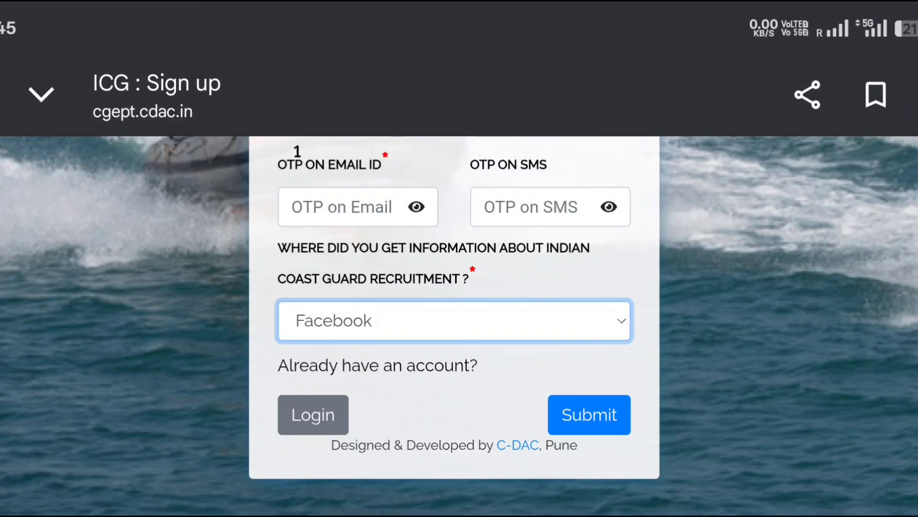
# Step: Go from the sign-up form to the existing-account Sign In page and look over its fields
pyautogui.click(313, 414)
pyautogui.scroll(1, 453, 325)
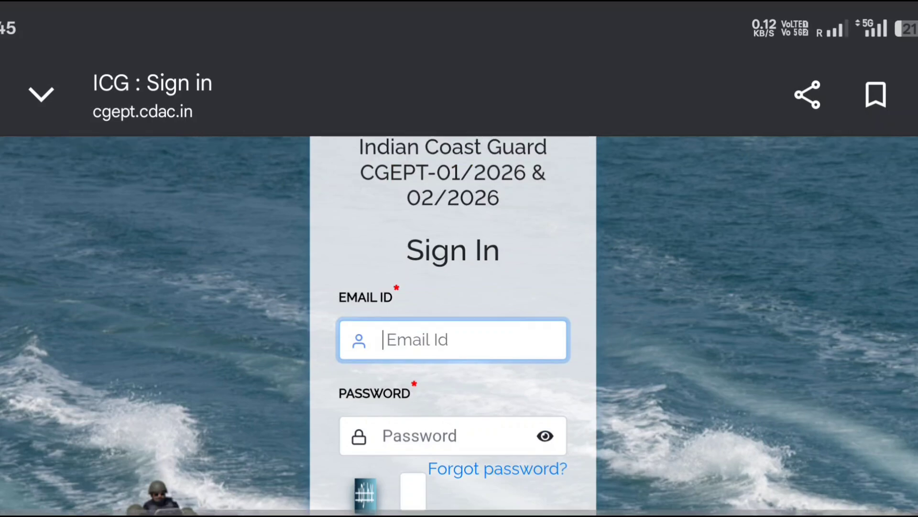
pyautogui.scroll(3, 453, 325)
pyautogui.scroll(-2, 453, 325)
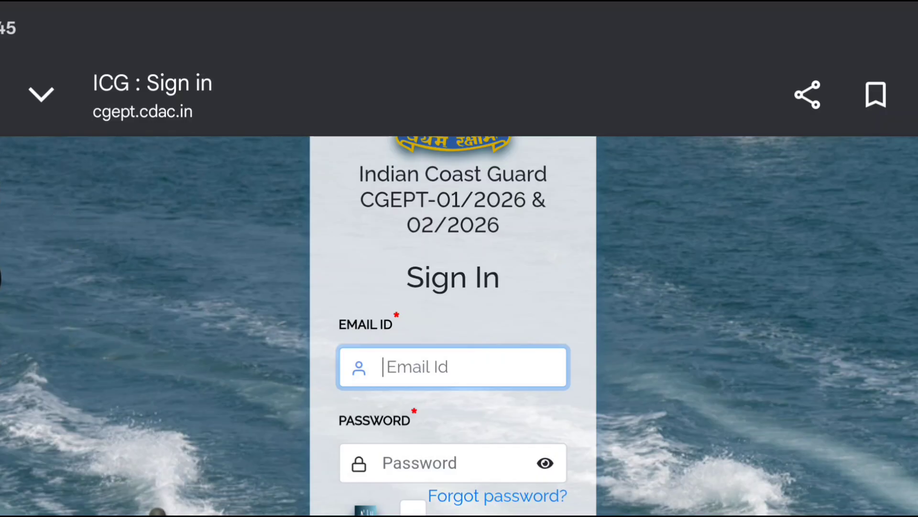
pyautogui.scroll(-6, 453, 326)
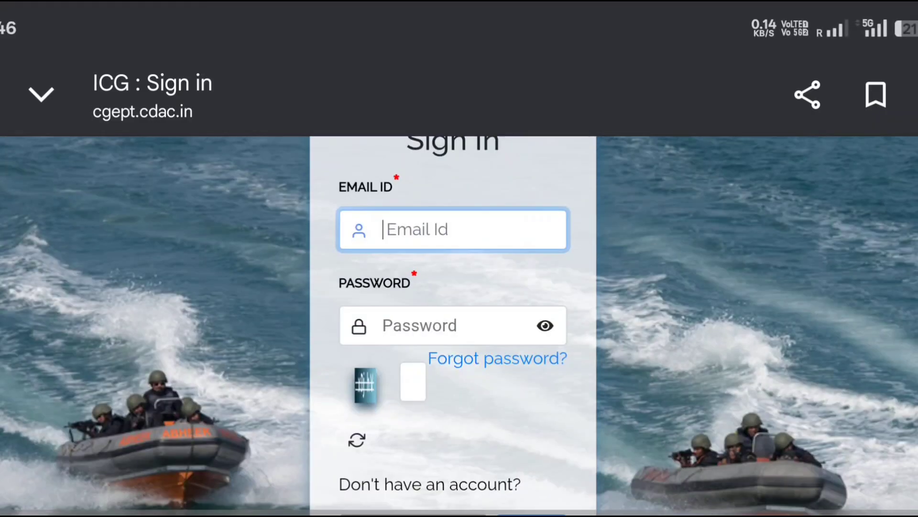
pyautogui.scroll(6, 453, 325)
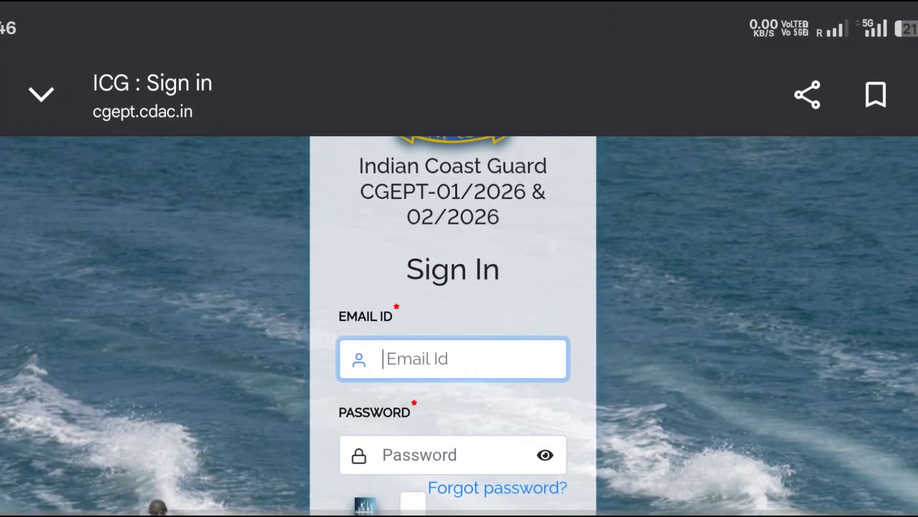
# Step: Examine the e-mail ID, password and captcha fields of the Sign In form
pyautogui.click(453, 359)
pyautogui.click(597, 249)
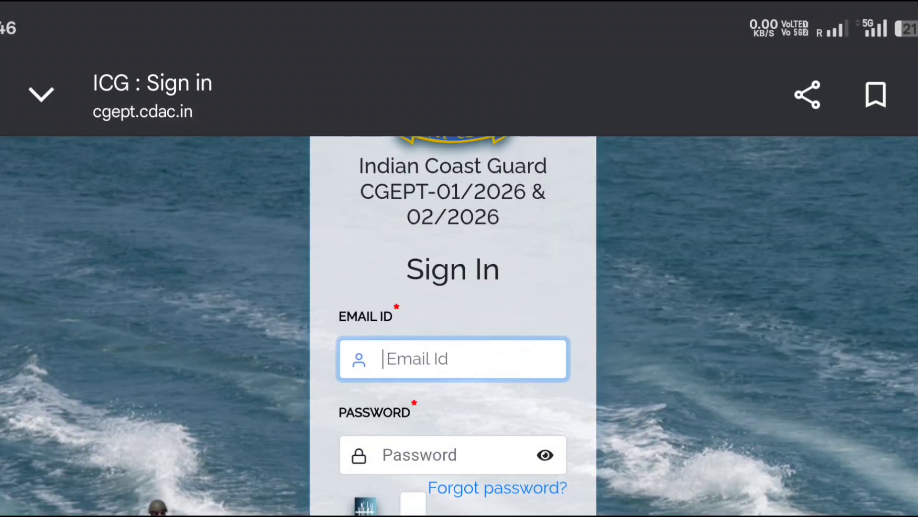
pyautogui.scroll(-3, 453, 325)
pyautogui.click(430, 318)
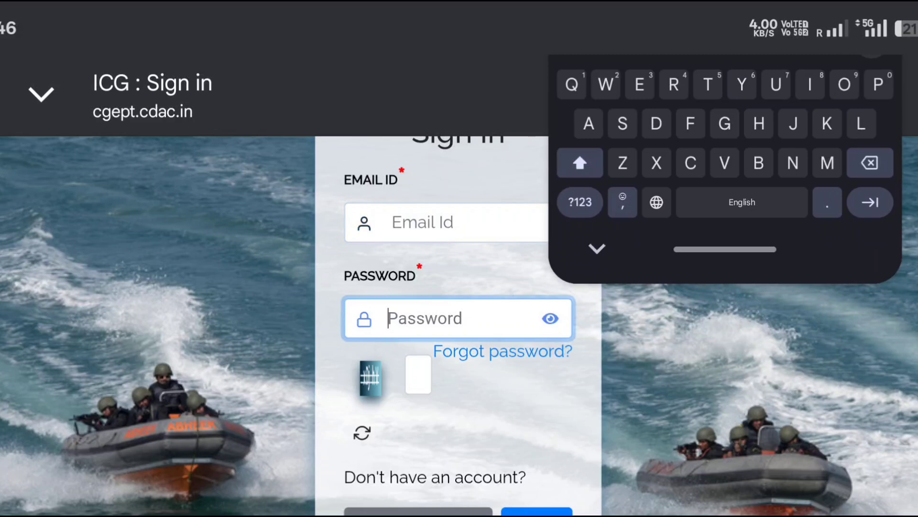
pyautogui.scroll(3, 382, 325)
pyautogui.scroll(-4, 383, 325)
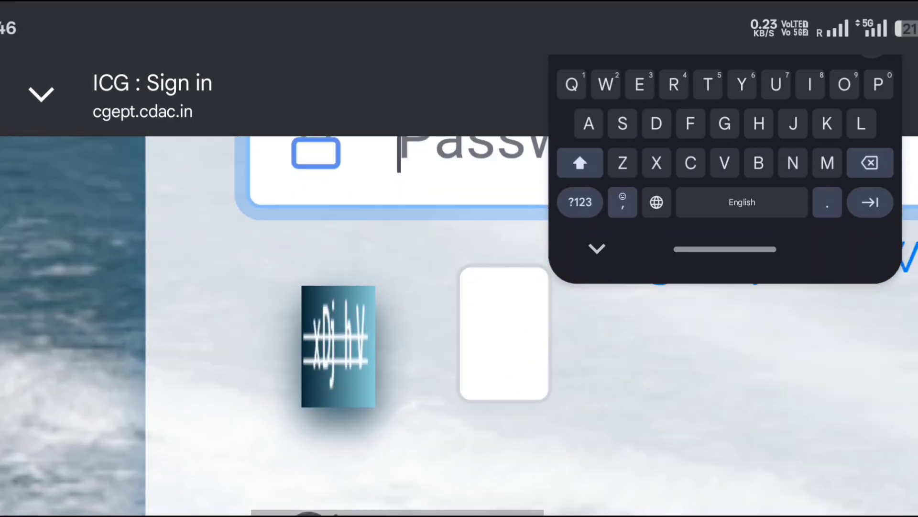
pyautogui.scroll(3, 404, 334)
pyautogui.scroll(-1, 383, 325)
pyautogui.scroll(1, 383, 325)
pyautogui.scroll(3, 382, 325)
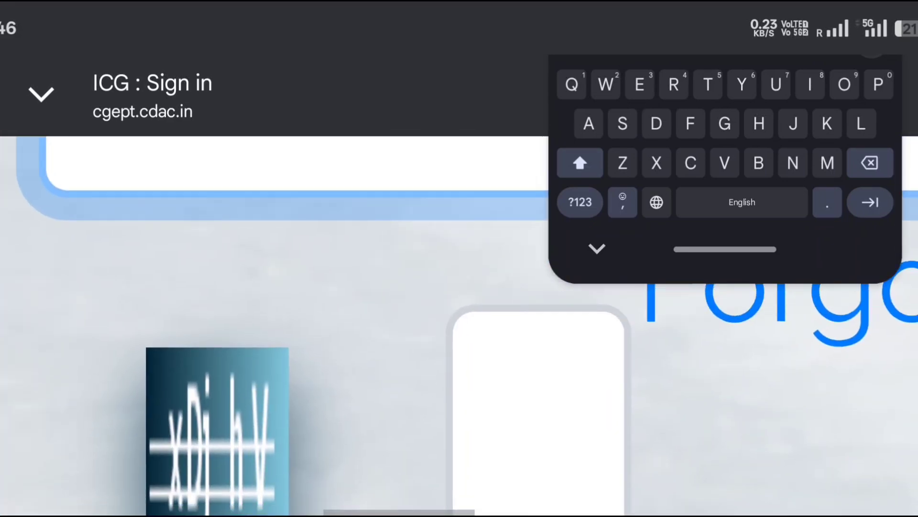
pyautogui.scroll(-2, 370, 345)
pyautogui.click(539, 363)
pyautogui.click(597, 249)
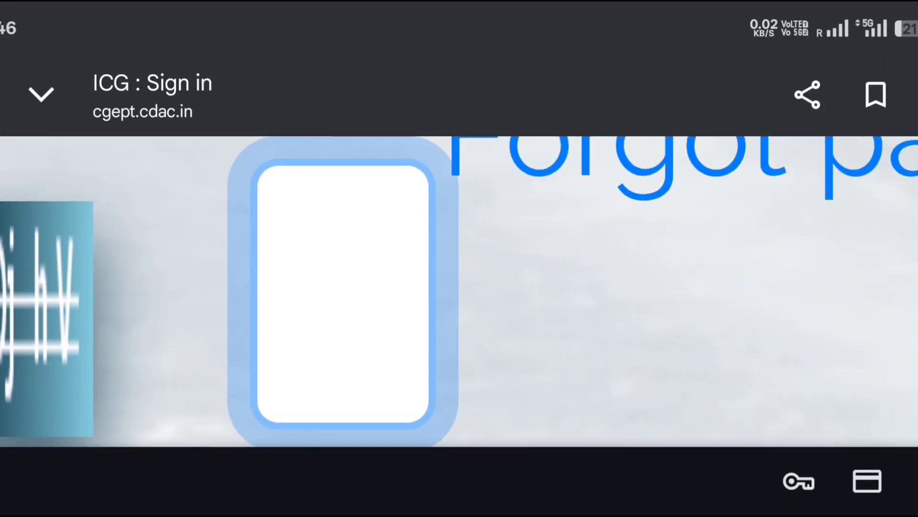
# Step: Highlight the Login button beside Create Account on the Sign In form with the annotation pen
pyautogui.scroll(-3, 593, 268)
pyautogui.hscroll(-2, 459, 291)
pyautogui.scroll(-2, 460, 291)
pyautogui.scroll(-3, 459, 290)
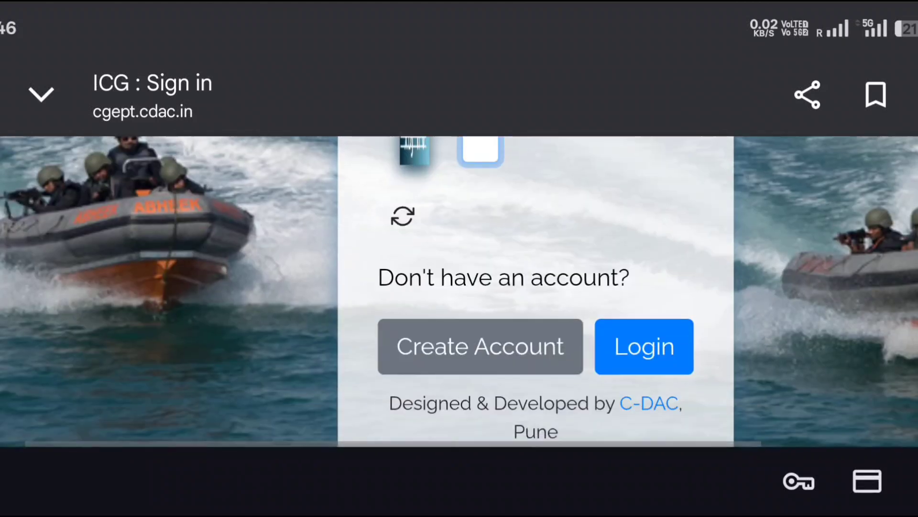
pyautogui.click(1, 278)
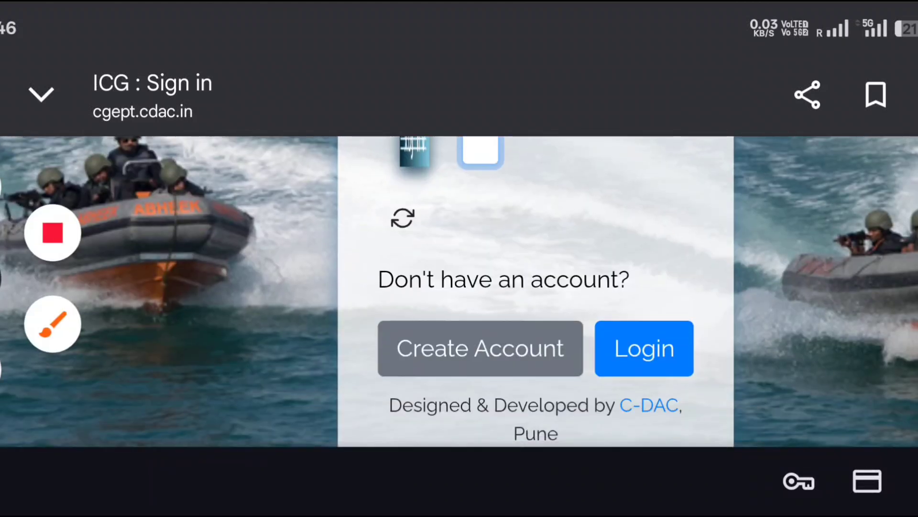
pyautogui.click(52, 324)
pyautogui.moveTo(621, 357); pyautogui.dragTo(693, 350)
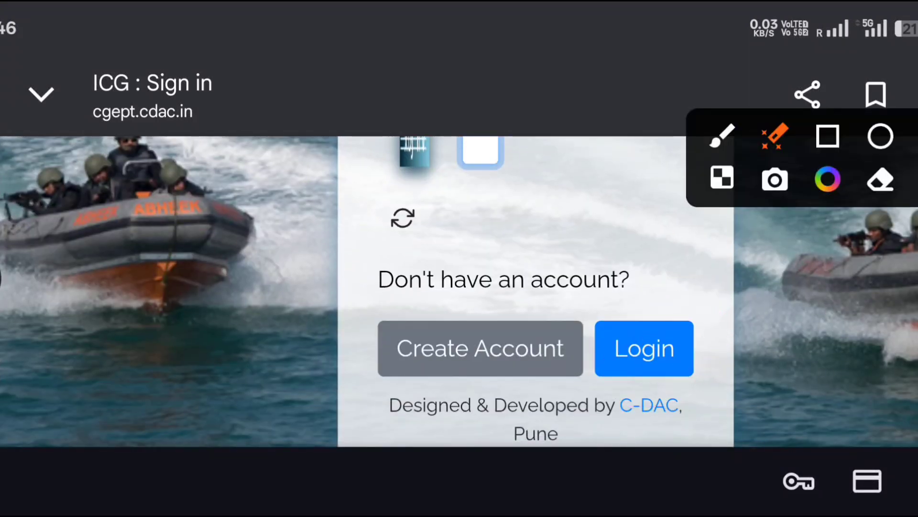
# Step: Handwrite a sample password in purple with the annotation brush across the Reset Password page
pyautogui.click(2, 278)
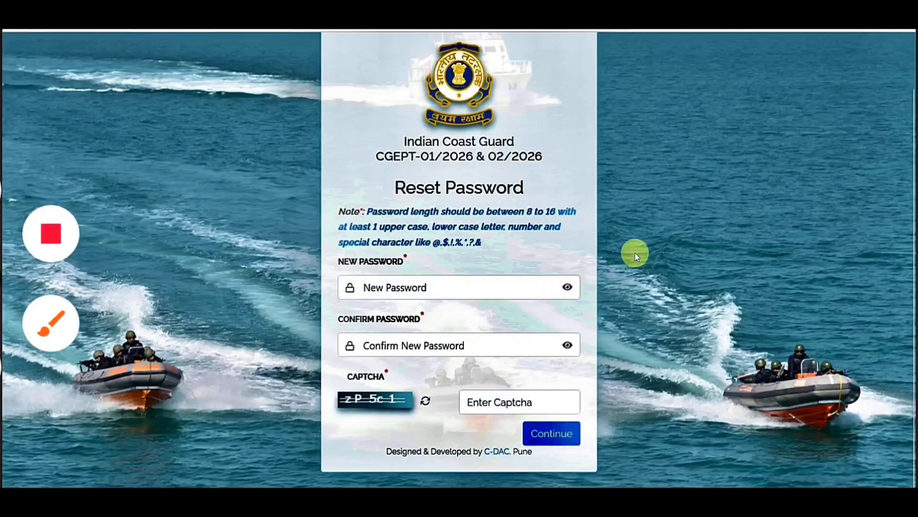
pyautogui.click(51, 323)
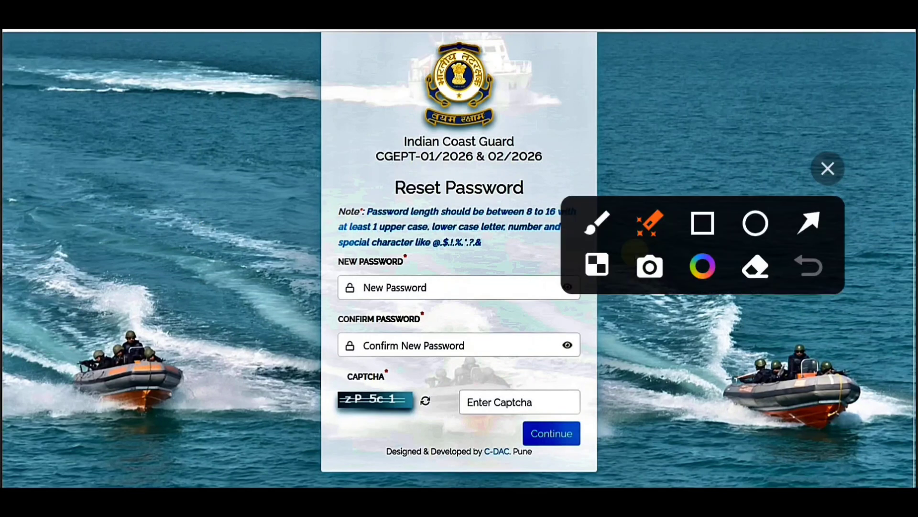
pyautogui.moveTo(704, 244)
pyautogui.mouseDown()
pyautogui.moveTo(830, 356)
pyautogui.moveTo(785, 328)
pyautogui.mouseUp()
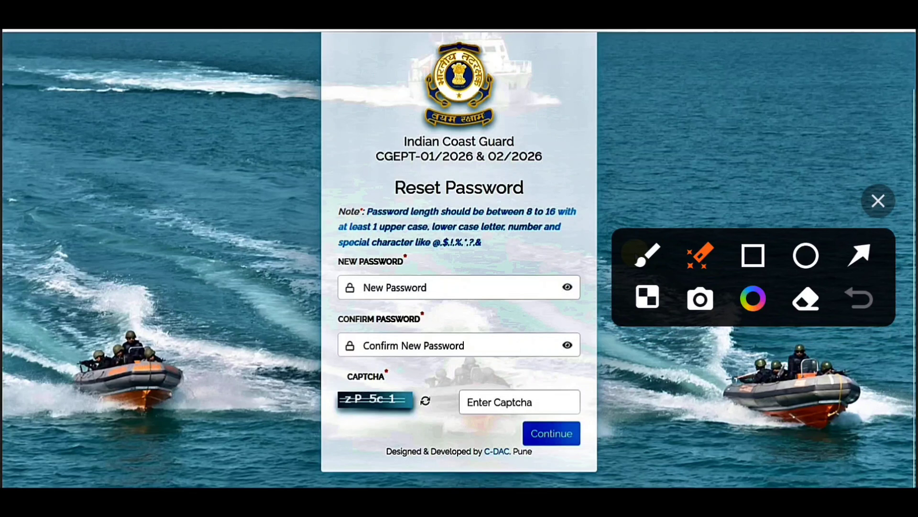
pyautogui.click(641, 254)
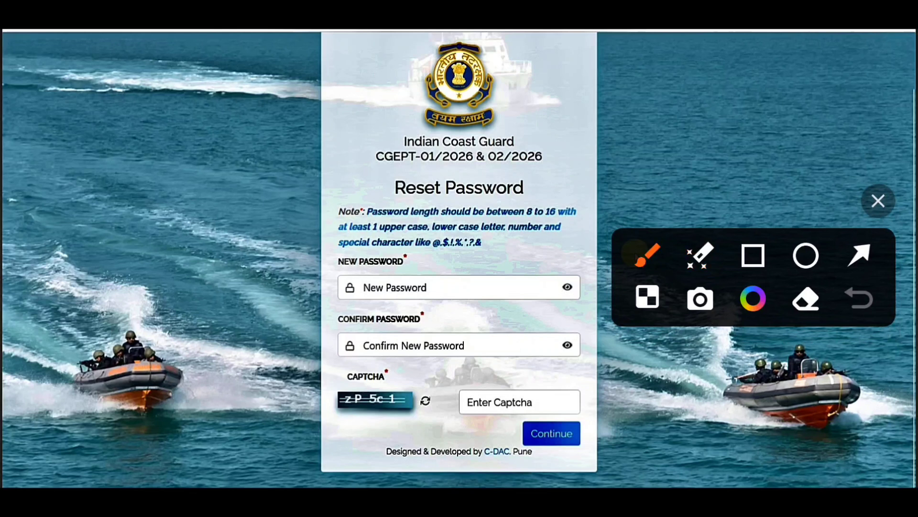
pyautogui.moveTo(115, 396)
pyautogui.mouseDown()
pyautogui.moveTo(148, 193)
pyautogui.moveTo(165, 364)
pyautogui.mouseUp()
pyautogui.moveTo(146, 312); pyautogui.dragTo(109, 342)
pyautogui.moveTo(225, 275); pyautogui.dragTo(260, 306)
pyautogui.moveTo(286, 249); pyautogui.dragTo(299, 306)
pyautogui.click(286, 221)
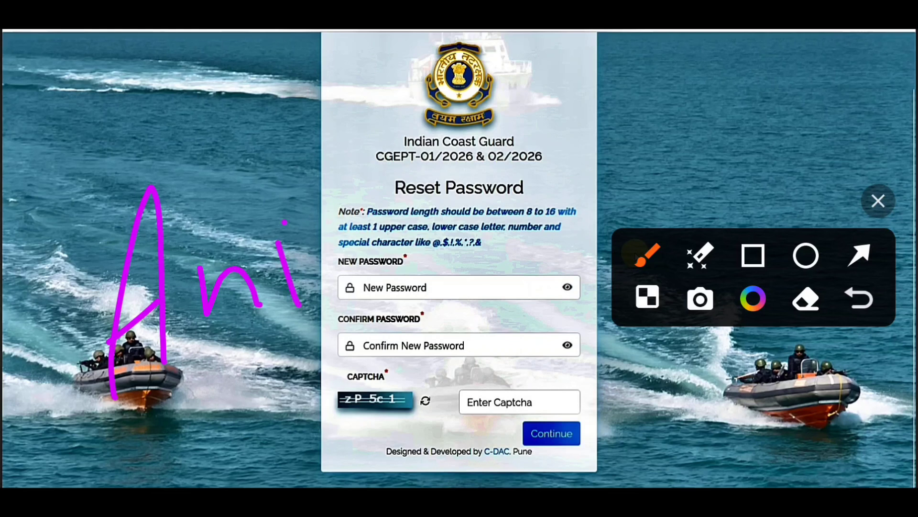
pyautogui.moveTo(357, 216)
pyautogui.mouseDown()
pyautogui.moveTo(404, 200)
pyautogui.moveTo(447, 222)
pyautogui.moveTo(540, 168)
pyautogui.moveTo(517, 201)
pyautogui.mouseUp()
pyautogui.moveTo(583, 164); pyautogui.dragTo(631, 156)
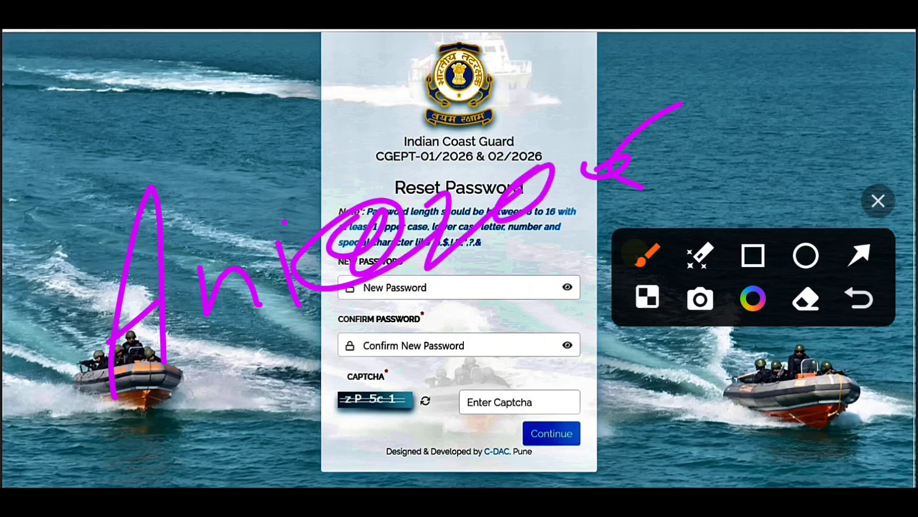
# Step: Circle the handwritten sample password and draw loops over its individual parts
pyautogui.moveTo(641, 188); pyautogui.dragTo(544, 261)
pyautogui.moveTo(109, 410)
pyautogui.mouseDown()
pyautogui.moveTo(734, 124)
pyautogui.moveTo(106, 356)
pyautogui.moveTo(229, 383)
pyautogui.mouseUp()
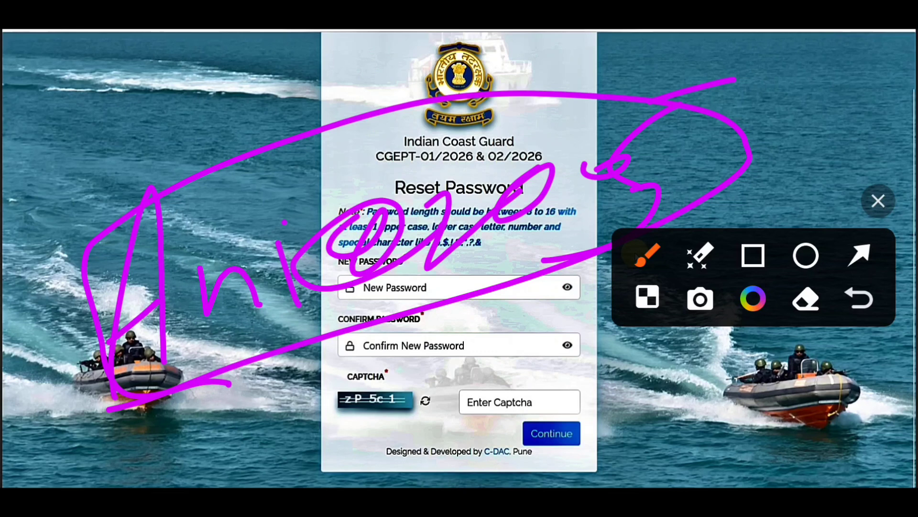
pyautogui.moveTo(681, 90)
pyautogui.mouseDown()
pyautogui.moveTo(555, 181)
pyautogui.moveTo(513, 124)
pyautogui.moveTo(327, 189)
pyautogui.mouseUp()
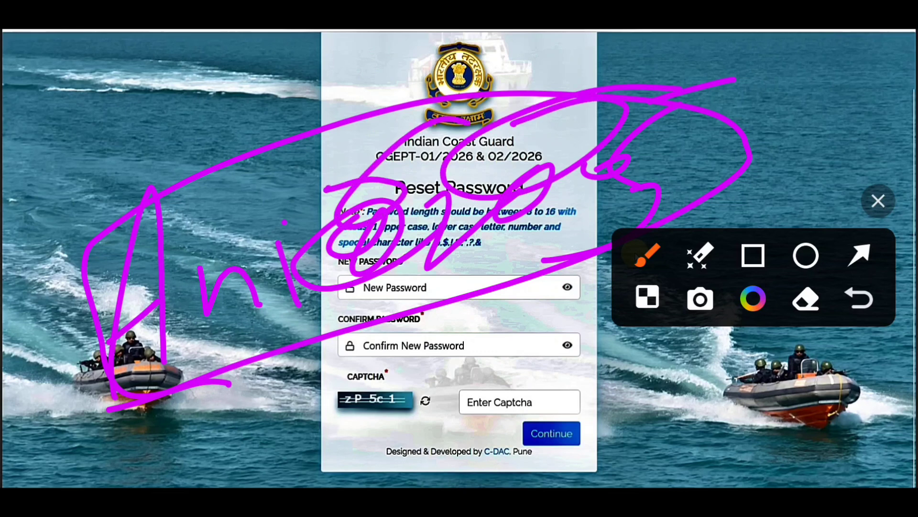
pyautogui.moveTo(337, 155)
pyautogui.mouseDown()
pyautogui.moveTo(280, 211)
pyautogui.moveTo(269, 295)
pyautogui.mouseUp()
pyautogui.moveTo(275, 129); pyautogui.dragTo(225, 167)
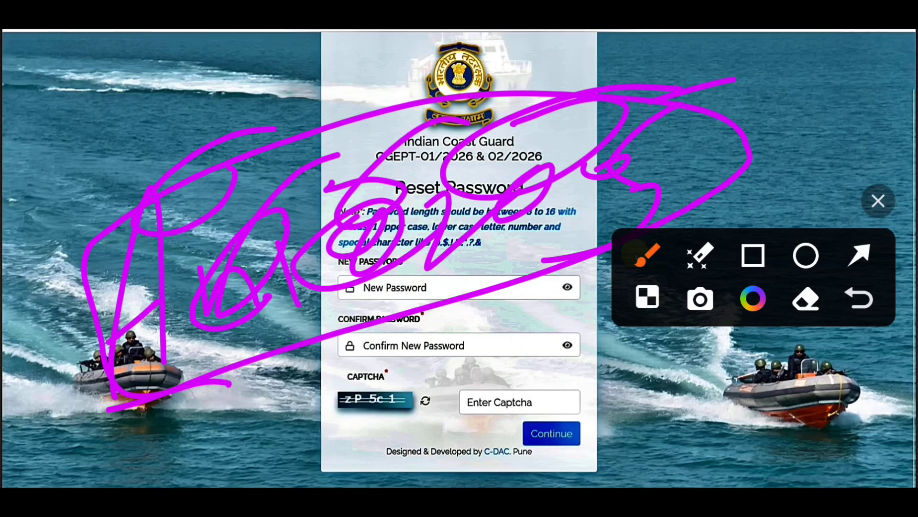
# Step: Switch to the temporary annotation pen and highlight the New Password field and the captcha row
pyautogui.click(701, 256)
pyautogui.moveTo(382, 313)
pyautogui.mouseDown()
pyautogui.moveTo(582, 251)
pyautogui.moveTo(538, 314)
pyautogui.mouseUp()
pyautogui.moveTo(348, 407)
pyautogui.mouseDown()
pyautogui.moveTo(341, 450)
pyautogui.moveTo(410, 385)
pyautogui.moveTo(486, 430)
pyautogui.moveTo(495, 462)
pyautogui.moveTo(592, 407)
pyautogui.mouseUp()
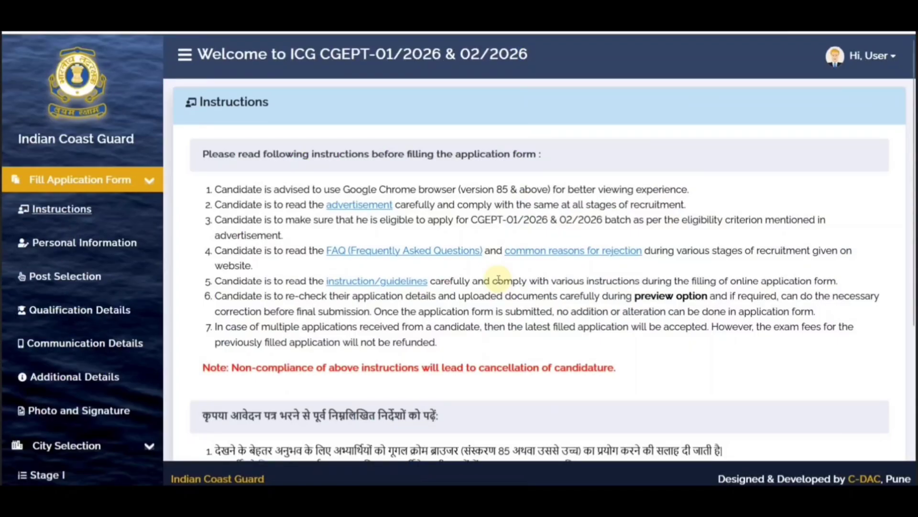
# Step: Highlight the area above the instructions declaration and the Submit button on the Instructions page
pyautogui.click(53, 323)
pyautogui.moveTo(420, 246)
pyautogui.mouseDown()
pyautogui.moveTo(374, 381)
pyautogui.moveTo(409, 445)
pyautogui.mouseUp()
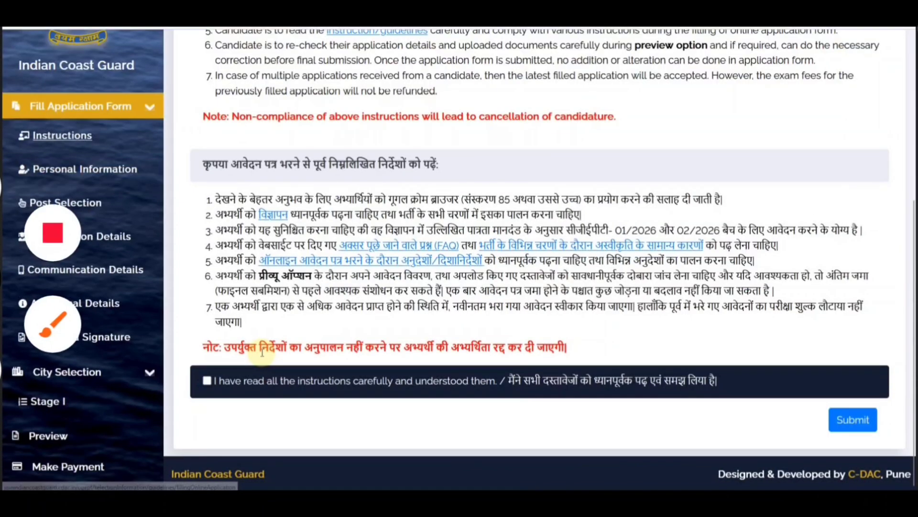
pyautogui.click(53, 323)
pyautogui.moveTo(414, 255)
pyautogui.mouseDown()
pyautogui.moveTo(245, 264)
pyautogui.moveTo(218, 367)
pyautogui.moveTo(193, 414)
pyautogui.moveTo(244, 356)
pyautogui.mouseUp()
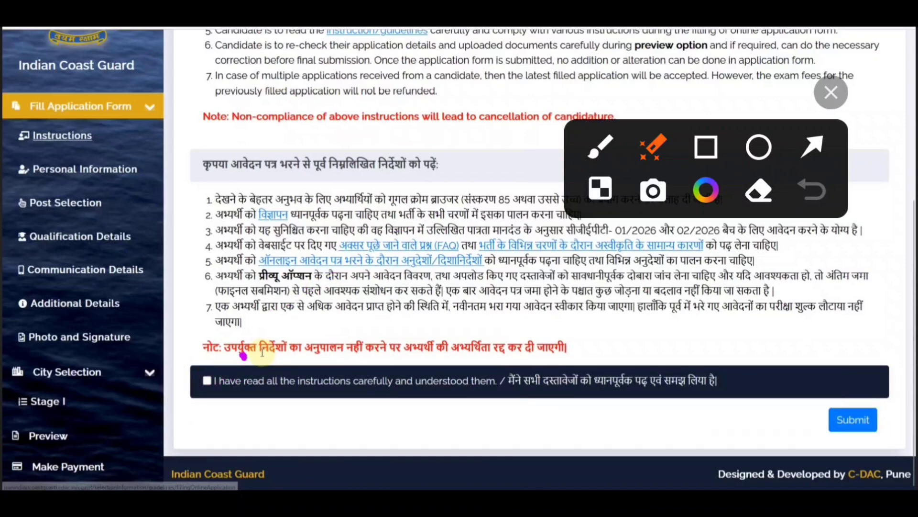
pyautogui.moveTo(842, 453); pyautogui.dragTo(877, 427)
pyautogui.moveTo(790, 433); pyautogui.dragTo(864, 420)
# Step: Highlight the candidate's name, father's name and primary e-mail fields in Personal Information
pyautogui.click(4, 278)
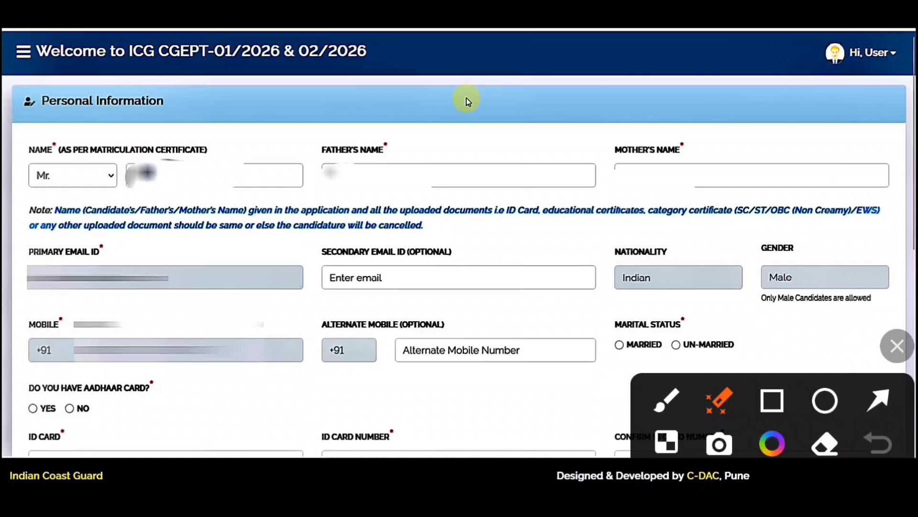
pyautogui.moveTo(9, 180); pyautogui.dragTo(48, 204)
pyautogui.moveTo(127, 181)
pyautogui.mouseDown()
pyautogui.moveTo(251, 172)
pyautogui.moveTo(156, 201)
pyautogui.moveTo(151, 182)
pyautogui.moveTo(198, 170)
pyautogui.moveTo(234, 180)
pyautogui.moveTo(158, 194)
pyautogui.mouseUp()
pyautogui.moveTo(349, 171)
pyautogui.mouseDown()
pyautogui.moveTo(780, 166)
pyautogui.moveTo(720, 167)
pyautogui.moveTo(122, 271)
pyautogui.moveTo(186, 281)
pyautogui.mouseUp()
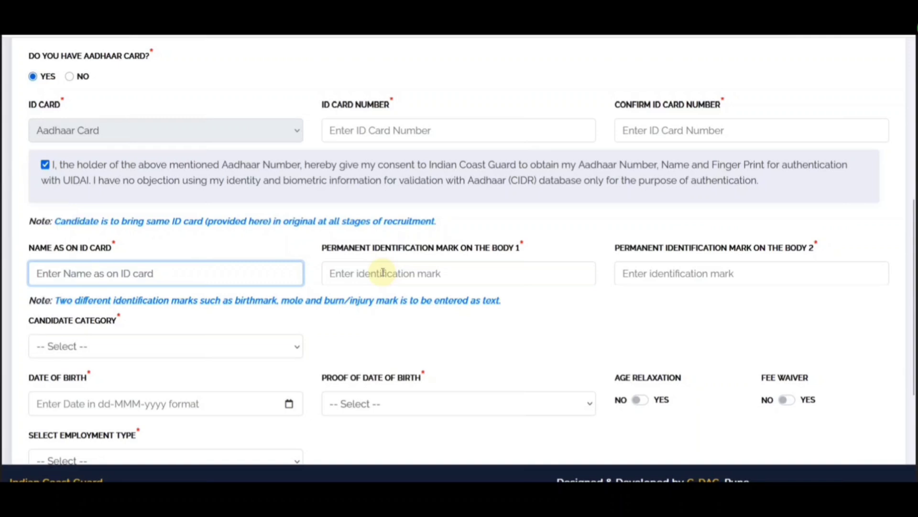
# Step: Highlight the ID card, ID card number, name as on ID card and first identification mark fields
pyautogui.moveTo(323, 142)
pyautogui.mouseDown()
pyautogui.moveTo(452, 115)
pyautogui.moveTo(472, 124)
pyautogui.mouseUp()
pyautogui.moveTo(262, 125); pyautogui.dragTo(362, 120)
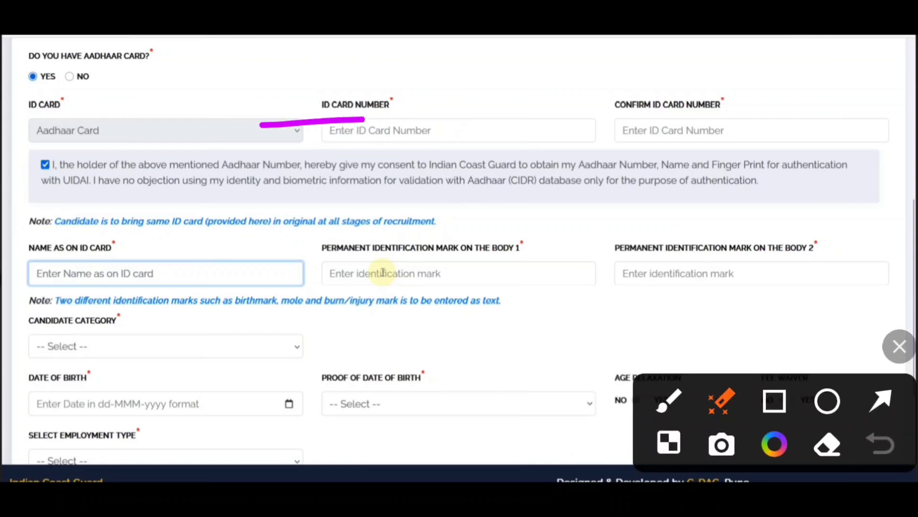
pyautogui.moveTo(106, 146)
pyautogui.mouseDown()
pyautogui.moveTo(184, 123)
pyautogui.moveTo(295, 138)
pyautogui.moveTo(819, 148)
pyautogui.moveTo(750, 124)
pyautogui.moveTo(692, 144)
pyautogui.moveTo(427, 131)
pyautogui.moveTo(57, 168)
pyautogui.moveTo(80, 157)
pyautogui.mouseUp()
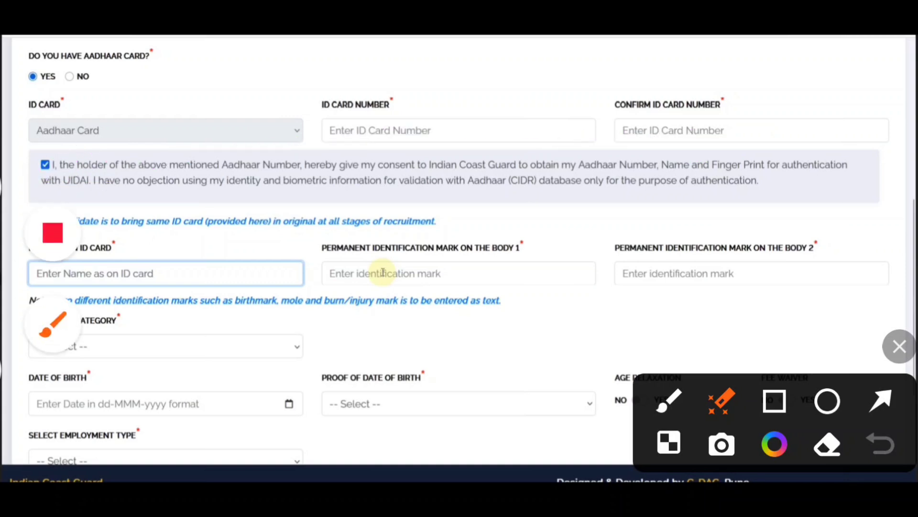
pyautogui.moveTo(287, 235); pyautogui.dragTo(79, 289)
pyautogui.moveTo(511, 259)
pyautogui.mouseDown()
pyautogui.moveTo(359, 291)
pyautogui.moveTo(481, 269)
pyautogui.moveTo(409, 250)
pyautogui.moveTo(414, 281)
pyautogui.mouseUp()
pyautogui.moveTo(76, 252)
pyautogui.mouseDown()
pyautogui.moveTo(123, 191)
pyautogui.moveTo(94, 86)
pyautogui.moveTo(70, 94)
pyautogui.moveTo(126, 61)
pyautogui.mouseUp()
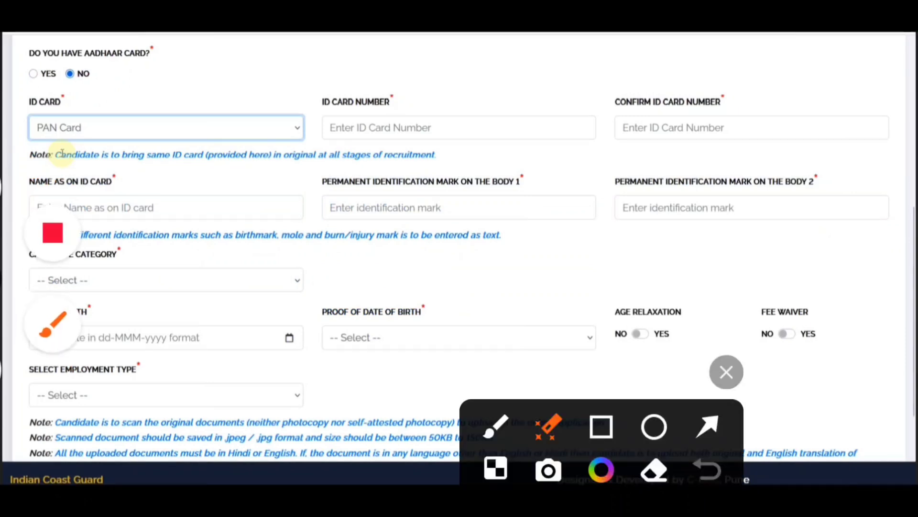
# Step: Highlight the No answer for Aadhaar card, the PAN Card selection and both ID card number fields
pyautogui.moveTo(601, 442); pyautogui.dragTo(704, 436)
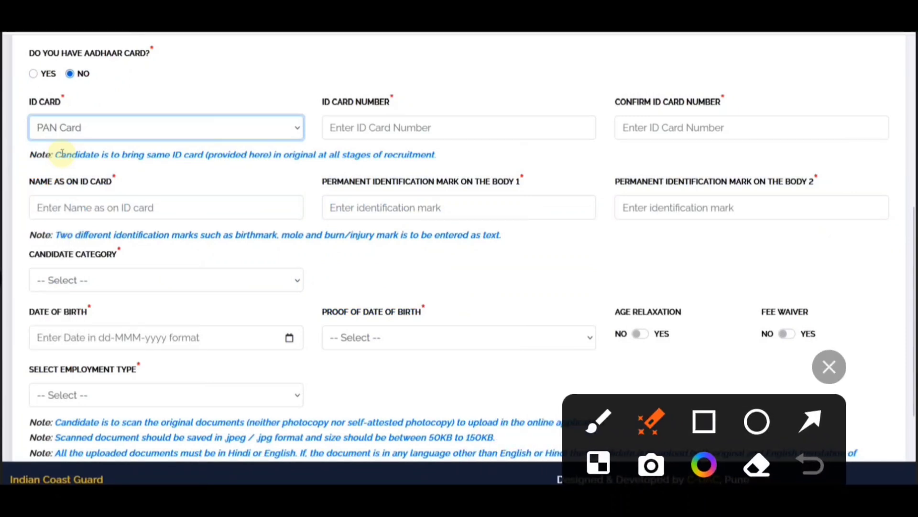
pyautogui.moveTo(127, 77); pyautogui.dragTo(74, 81)
pyautogui.moveTo(114, 114)
pyautogui.mouseDown()
pyautogui.moveTo(60, 149)
pyautogui.moveTo(179, 132)
pyautogui.moveTo(30, 136)
pyautogui.moveTo(239, 113)
pyautogui.moveTo(34, 144)
pyautogui.moveTo(130, 238)
pyautogui.moveTo(52, 179)
pyautogui.moveTo(69, 129)
pyautogui.moveTo(79, 178)
pyautogui.mouseUp()
pyautogui.moveTo(197, 176)
pyautogui.mouseDown()
pyautogui.moveTo(93, 177)
pyautogui.moveTo(189, 129)
pyautogui.moveTo(162, 148)
pyautogui.mouseUp()
pyautogui.moveTo(496, 128); pyautogui.dragTo(429, 121)
pyautogui.moveTo(674, 127)
pyautogui.mouseDown()
pyautogui.moveTo(740, 120)
pyautogui.moveTo(613, 138)
pyautogui.moveTo(689, 134)
pyautogui.moveTo(707, 123)
pyautogui.mouseUp()
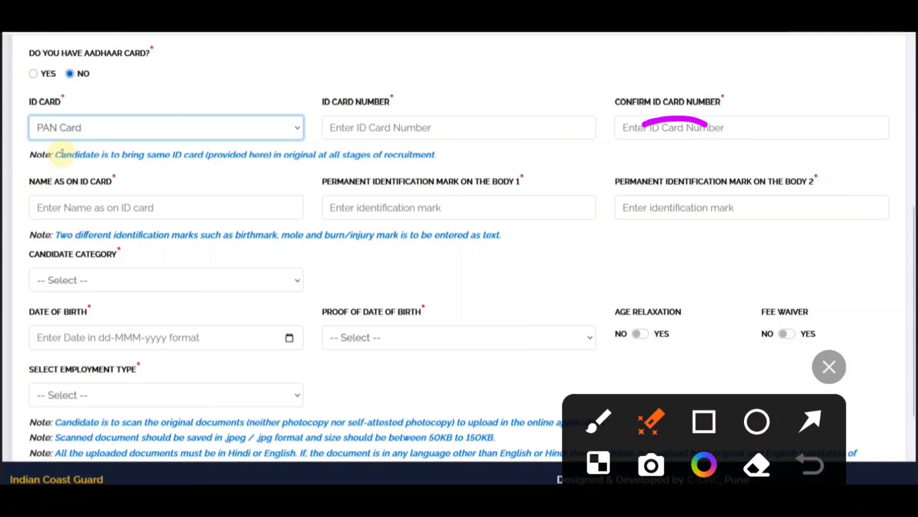
# Step: Highlight the name as on ID card field and mark the ID card number and confirmation fields again
pyautogui.moveTo(111, 203)
pyautogui.mouseDown()
pyautogui.moveTo(126, 246)
pyautogui.moveTo(101, 210)
pyautogui.mouseUp()
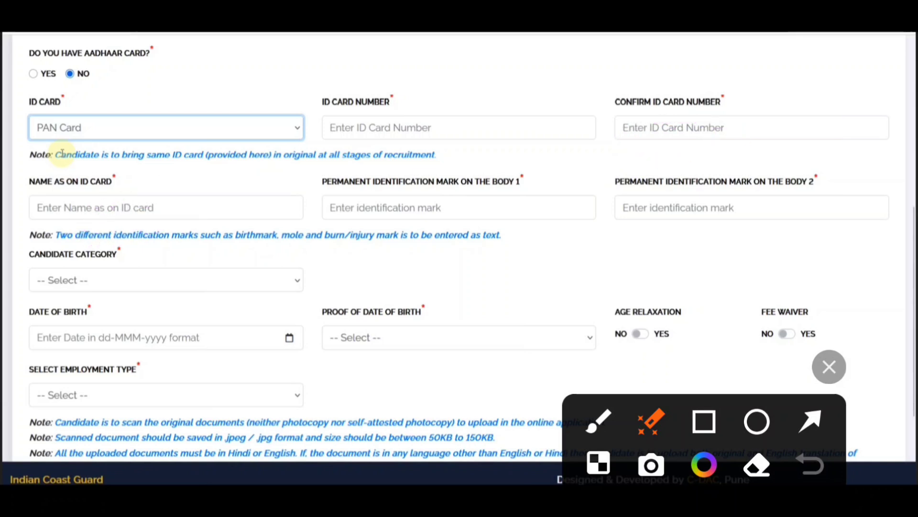
pyautogui.moveTo(492, 120); pyautogui.dragTo(175, 252)
pyautogui.moveTo(741, 127); pyautogui.dragTo(759, 128)
# Step: Highlight both permanent identification mark fields and the Candidate Category selection
pyautogui.moveTo(336, 230); pyautogui.dragTo(492, 212)
pyautogui.moveTo(414, 201); pyautogui.dragTo(509, 202)
pyautogui.moveTo(385, 207); pyautogui.dragTo(456, 248)
pyautogui.moveTo(392, 216); pyautogui.dragTo(525, 193)
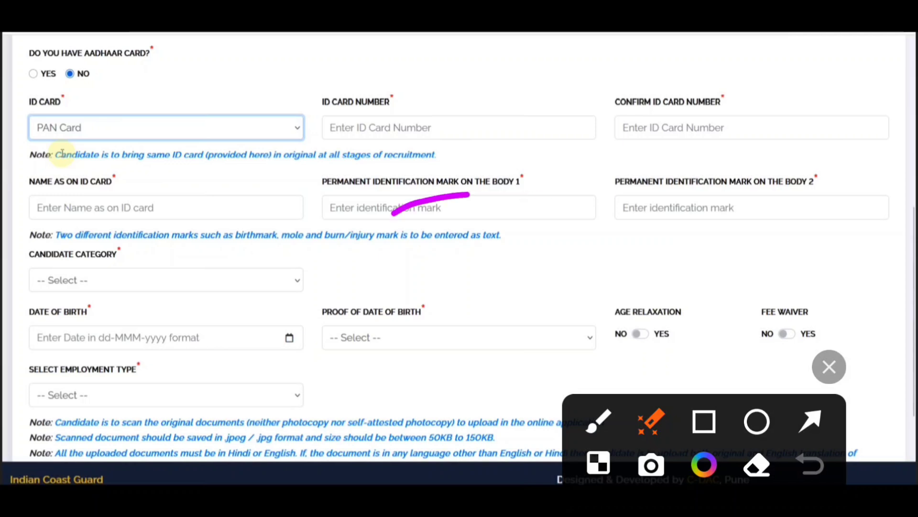
pyautogui.moveTo(504, 230); pyautogui.dragTo(689, 224)
pyautogui.moveTo(618, 216); pyautogui.dragTo(757, 193)
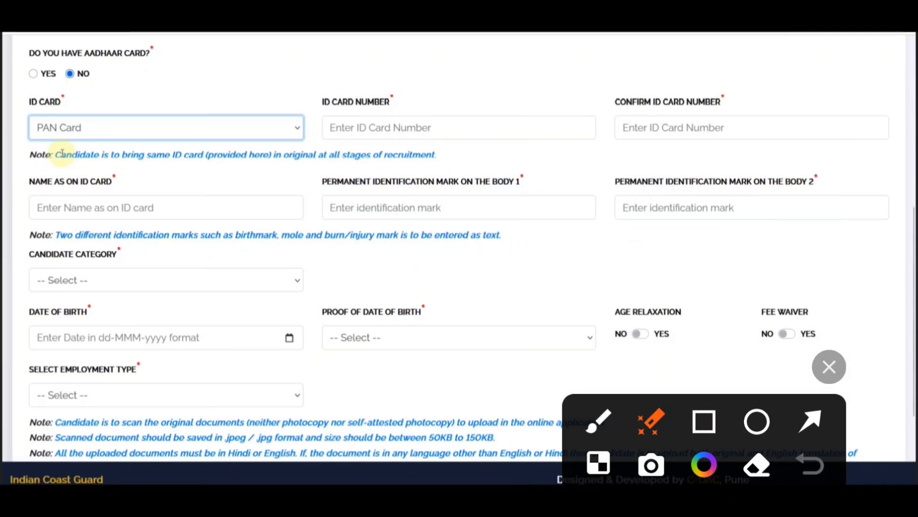
pyautogui.moveTo(79, 308)
pyautogui.mouseDown()
pyautogui.moveTo(184, 284)
pyautogui.moveTo(123, 260)
pyautogui.moveTo(188, 250)
pyautogui.mouseUp()
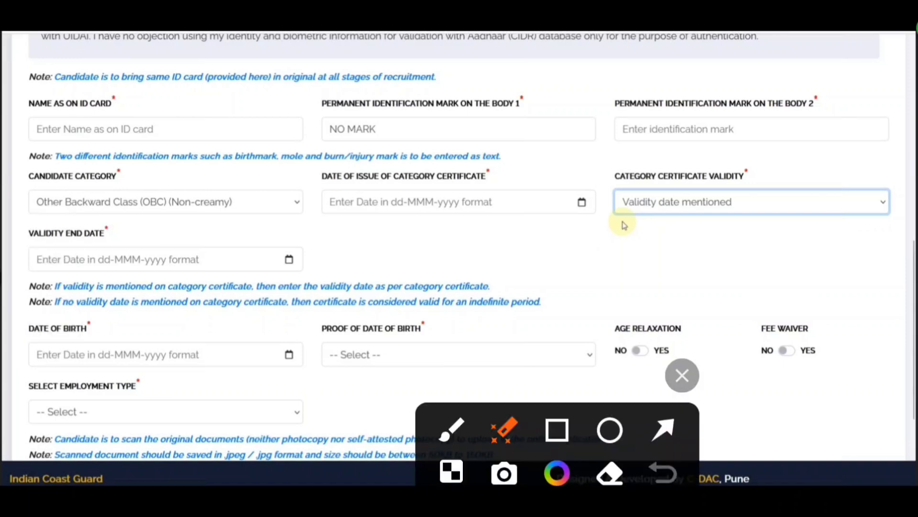
# Step: Highlight the Candidate Category, category certificate issue date, certificate validity and validity end date fields
pyautogui.moveTo(178, 185)
pyautogui.mouseDown()
pyautogui.moveTo(164, 231)
pyautogui.moveTo(192, 188)
pyautogui.moveTo(96, 258)
pyautogui.mouseUp()
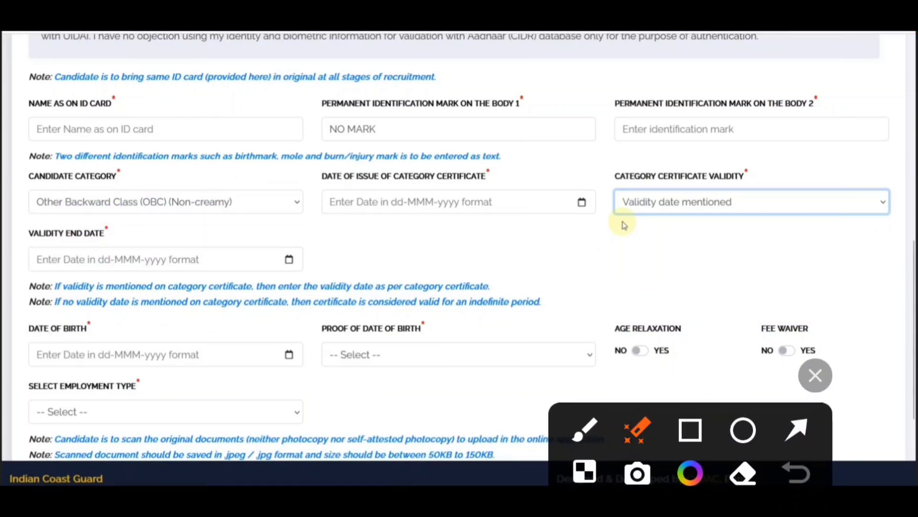
pyautogui.moveTo(388, 210)
pyautogui.mouseDown()
pyautogui.moveTo(535, 190)
pyautogui.moveTo(329, 240)
pyautogui.moveTo(421, 195)
pyautogui.moveTo(513, 185)
pyautogui.mouseUp()
pyautogui.moveTo(816, 207)
pyautogui.mouseDown()
pyautogui.moveTo(687, 242)
pyautogui.moveTo(778, 191)
pyautogui.moveTo(646, 255)
pyautogui.moveTo(747, 194)
pyautogui.mouseUp()
pyautogui.moveTo(229, 247); pyautogui.dragTo(102, 291)
pyautogui.moveTo(178, 233); pyautogui.dragTo(234, 232)
# Step: Highlight the Date of Birth field and the Proof of Date of Birth selection
pyautogui.moveTo(269, 348); pyautogui.dragTo(86, 365)
pyautogui.moveTo(206, 328); pyautogui.dragTo(75, 360)
pyautogui.moveTo(192, 330); pyautogui.dragTo(167, 383)
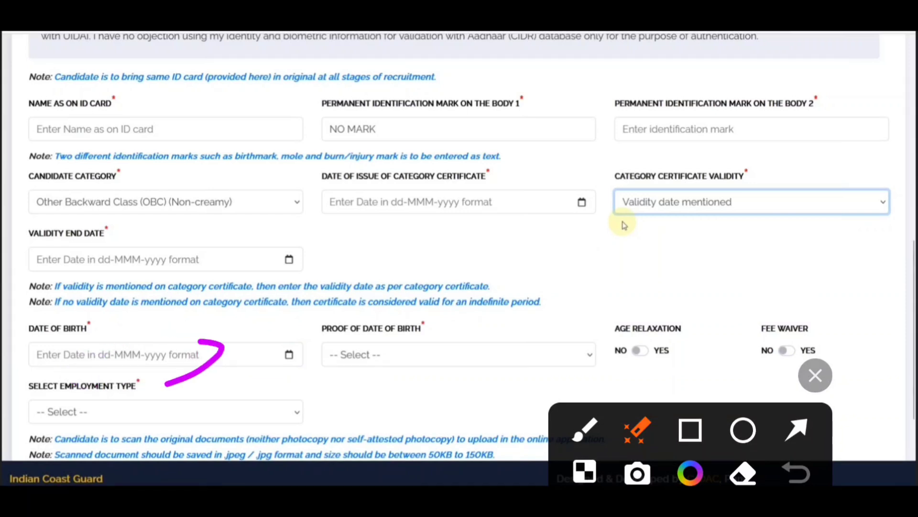
pyautogui.moveTo(416, 326)
pyautogui.mouseDown()
pyautogui.moveTo(467, 367)
pyautogui.moveTo(375, 385)
pyautogui.moveTo(406, 366)
pyautogui.moveTo(466, 354)
pyautogui.moveTo(416, 389)
pyautogui.mouseUp()
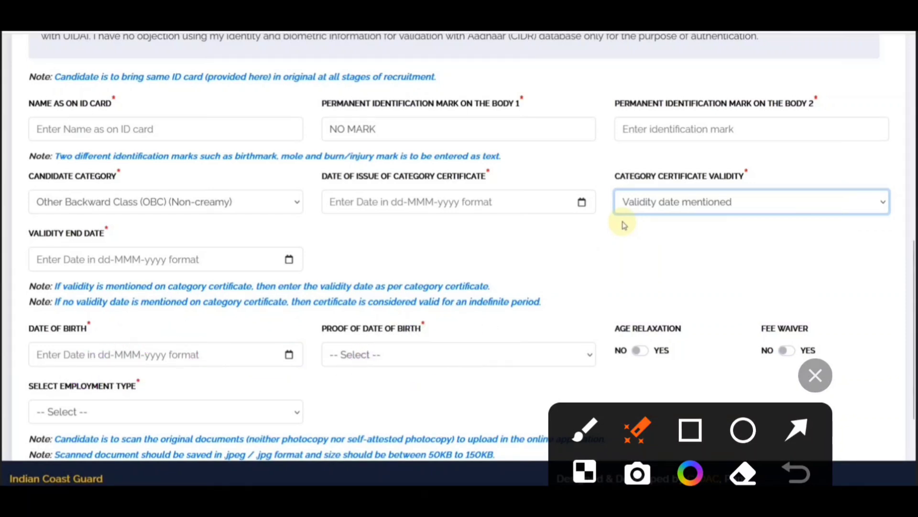
pyautogui.moveTo(371, 392); pyautogui.dragTo(449, 351)
pyautogui.moveTo(397, 380); pyautogui.dragTo(474, 355)
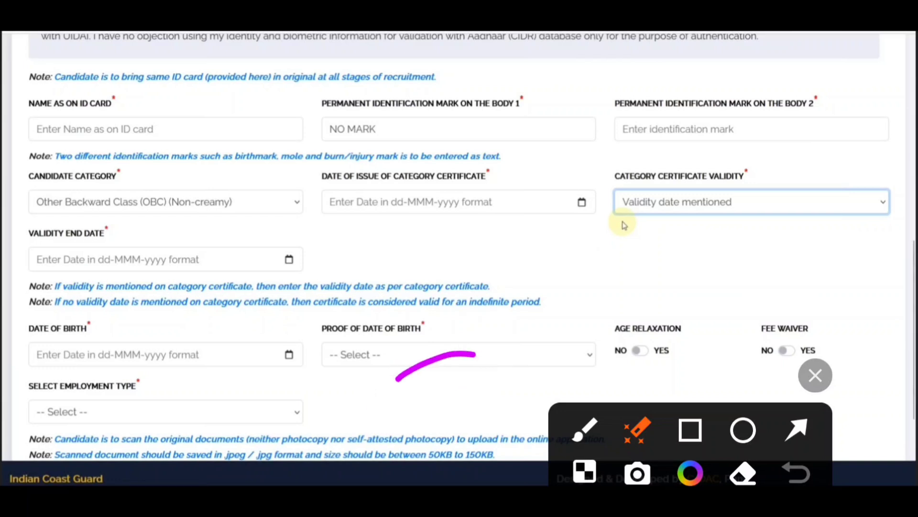
# Step: Move the drawing palette off the lower form area and highlight the Age Relaxation and Fee Waiver switches
pyautogui.moveTo(690, 450); pyautogui.dragTo(736, 196)
pyautogui.moveTo(640, 338)
pyautogui.mouseDown()
pyautogui.moveTo(706, 350)
pyautogui.moveTo(561, 395)
pyautogui.moveTo(639, 351)
pyautogui.mouseUp()
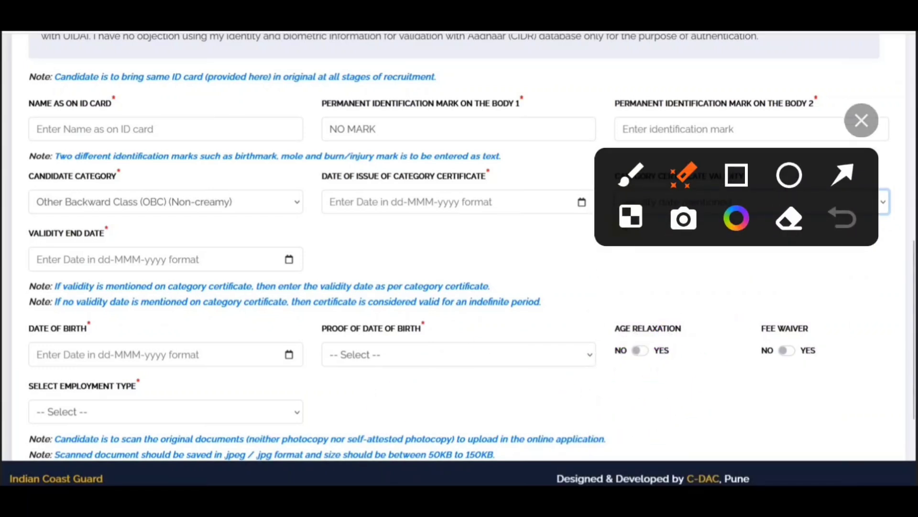
pyautogui.moveTo(746, 390); pyautogui.dragTo(815, 328)
pyautogui.moveTo(733, 364)
pyautogui.mouseDown()
pyautogui.moveTo(816, 346)
pyautogui.moveTo(818, 365)
pyautogui.moveTo(796, 398)
pyautogui.mouseUp()
pyautogui.moveTo(745, 384); pyautogui.dragTo(784, 378)
pyautogui.moveTo(72, 237); pyautogui.dragTo(193, 234)
pyautogui.moveTo(142, 277)
pyautogui.mouseDown()
pyautogui.moveTo(135, 191)
pyautogui.moveTo(197, 168)
pyautogui.mouseUp()
pyautogui.moveTo(885, 387)
pyautogui.mouseDown()
pyautogui.moveTo(687, 303)
pyautogui.moveTo(815, 343)
pyautogui.mouseUp()
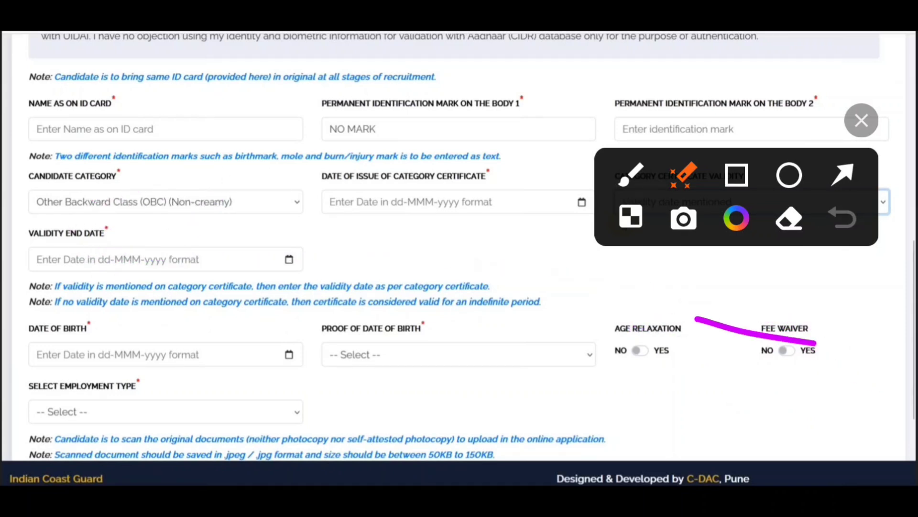
pyautogui.moveTo(749, 318); pyautogui.dragTo(793, 342)
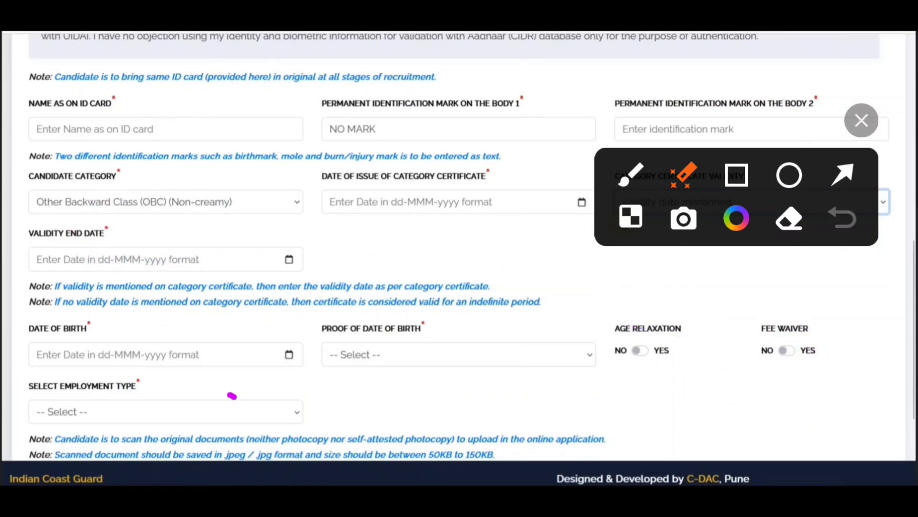
# Step: Highlight the employment type field and its options, and select Unemployed as the employment type
pyautogui.moveTo(231, 396); pyautogui.dragTo(304, 404)
pyautogui.moveTo(195, 364); pyautogui.dragTo(149, 374)
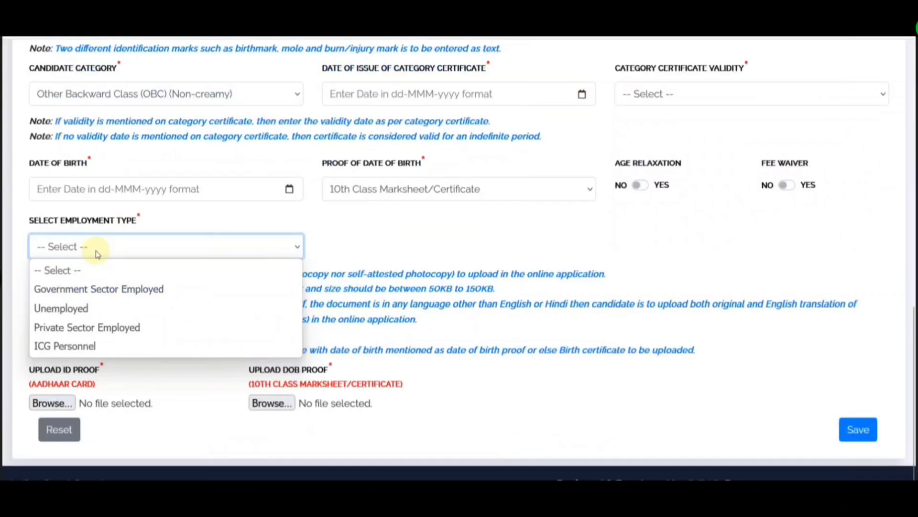
pyautogui.moveTo(418, 325)
pyautogui.mouseDown()
pyautogui.moveTo(418, 314)
pyautogui.moveTo(651, 281)
pyautogui.mouseUp()
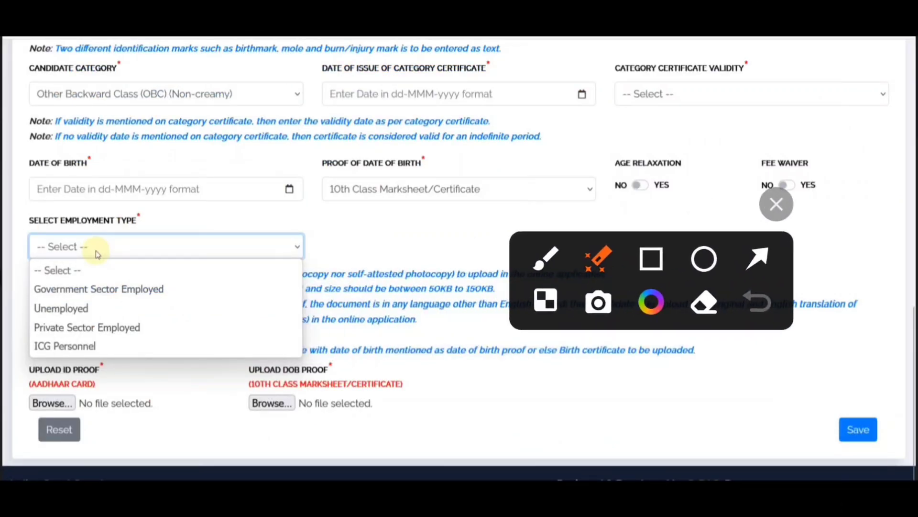
pyautogui.moveTo(31, 314)
pyautogui.mouseDown()
pyautogui.moveTo(182, 285)
pyautogui.moveTo(246, 287)
pyautogui.moveTo(242, 315)
pyautogui.mouseUp()
pyautogui.moveTo(187, 317)
pyautogui.mouseDown()
pyautogui.moveTo(119, 362)
pyautogui.moveTo(48, 347)
pyautogui.moveTo(111, 354)
pyautogui.moveTo(52, 368)
pyautogui.moveTo(36, 358)
pyautogui.moveTo(173, 330)
pyautogui.mouseUp()
pyautogui.moveTo(68, 335); pyautogui.dragTo(228, 262)
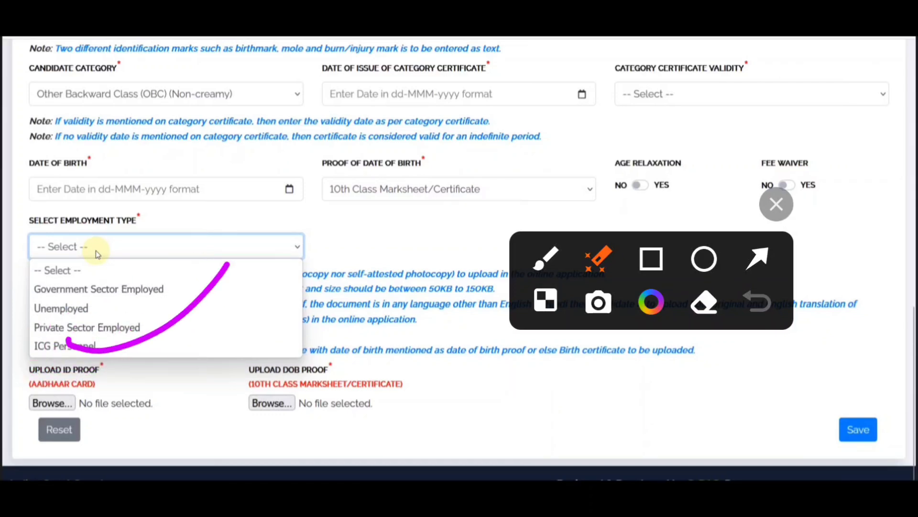
pyautogui.moveTo(94, 283); pyautogui.dragTo(195, 276)
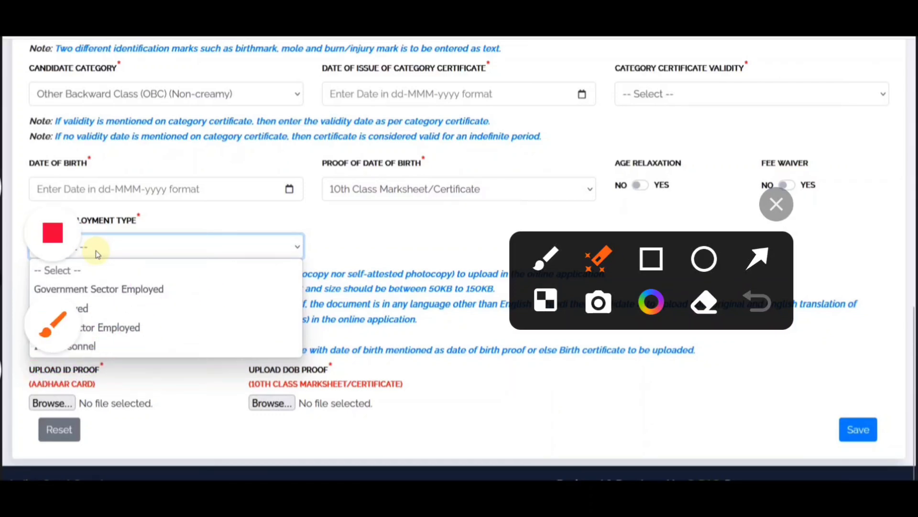
pyautogui.click(149, 308)
# Step: Mark the ID proof upload control and the document upload notes, keeping the drawing palette clear of them
pyautogui.click(53, 324)
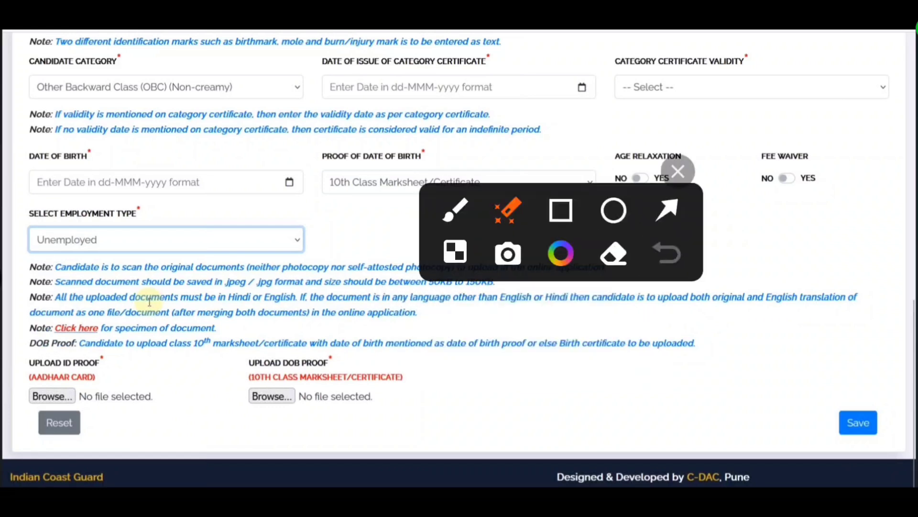
pyautogui.moveTo(24, 422)
pyautogui.mouseDown()
pyautogui.moveTo(66, 355)
pyautogui.moveTo(118, 384)
pyautogui.moveTo(61, 460)
pyautogui.mouseUp()
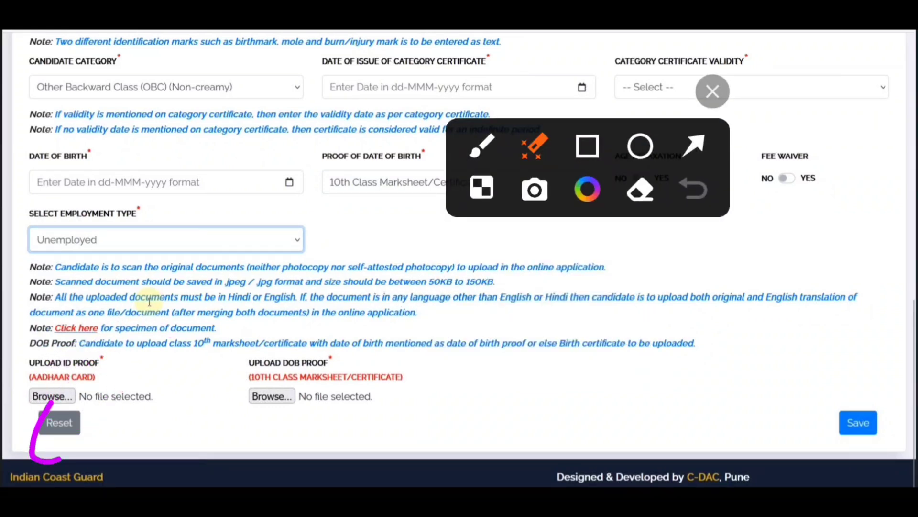
pyautogui.moveTo(587, 167); pyautogui.dragTo(653, 119)
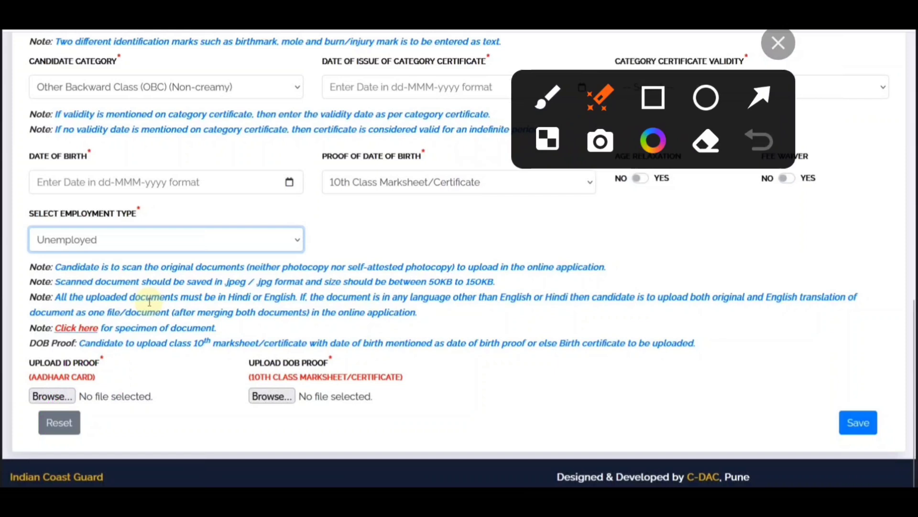
pyautogui.moveTo(378, 303)
pyautogui.mouseDown()
pyautogui.moveTo(529, 287)
pyautogui.moveTo(486, 274)
pyautogui.moveTo(407, 306)
pyautogui.mouseUp()
pyautogui.moveTo(272, 266)
pyautogui.mouseDown()
pyautogui.moveTo(252, 334)
pyautogui.moveTo(277, 271)
pyautogui.mouseUp()
# Step: Draw a rectangle over the date of birth fields as a sample document and make highlighter strokes beside it
pyautogui.click(706, 97)
pyautogui.click(653, 97)
pyautogui.moveTo(218, 97)
pyautogui.mouseDown()
pyautogui.moveTo(387, 282)
pyautogui.moveTo(380, 249)
pyautogui.mouseUp()
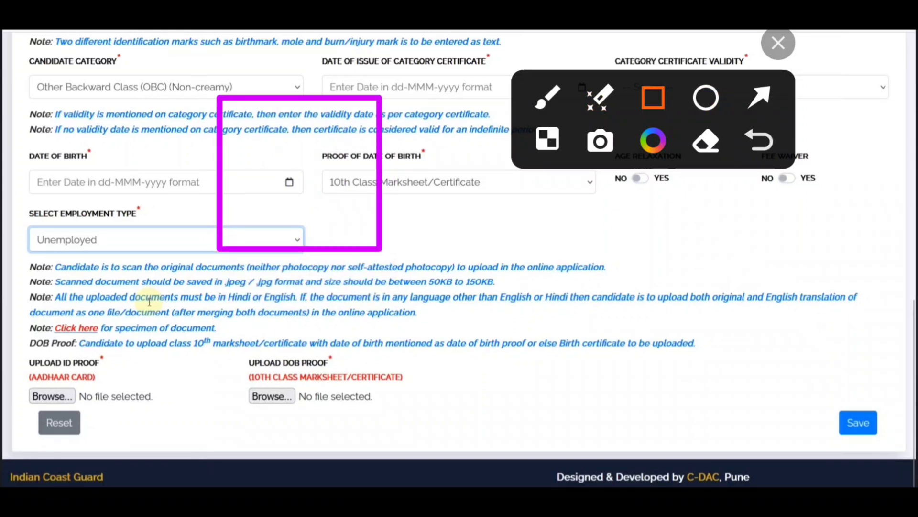
pyautogui.click(601, 97)
pyautogui.moveTo(477, 106); pyautogui.dragTo(457, 103)
pyautogui.moveTo(426, 151); pyautogui.dragTo(478, 137)
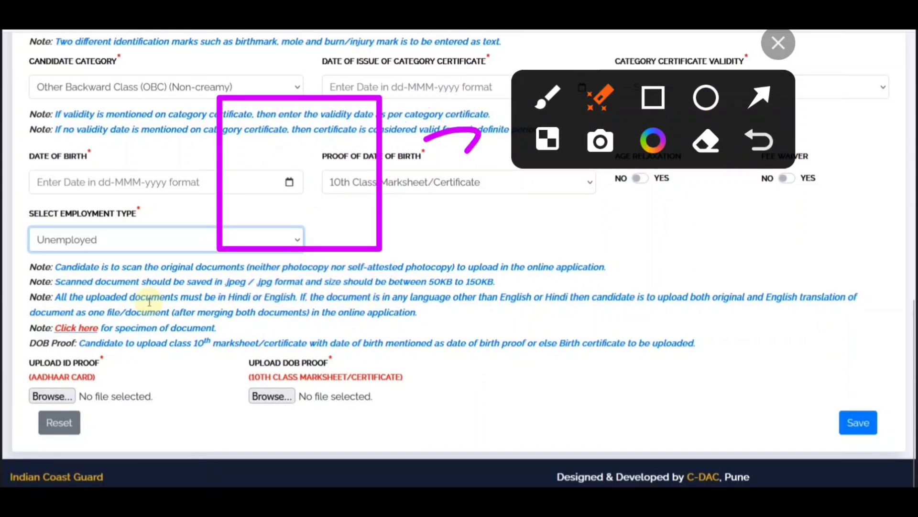
pyautogui.moveTo(387, 231); pyautogui.dragTo(446, 213)
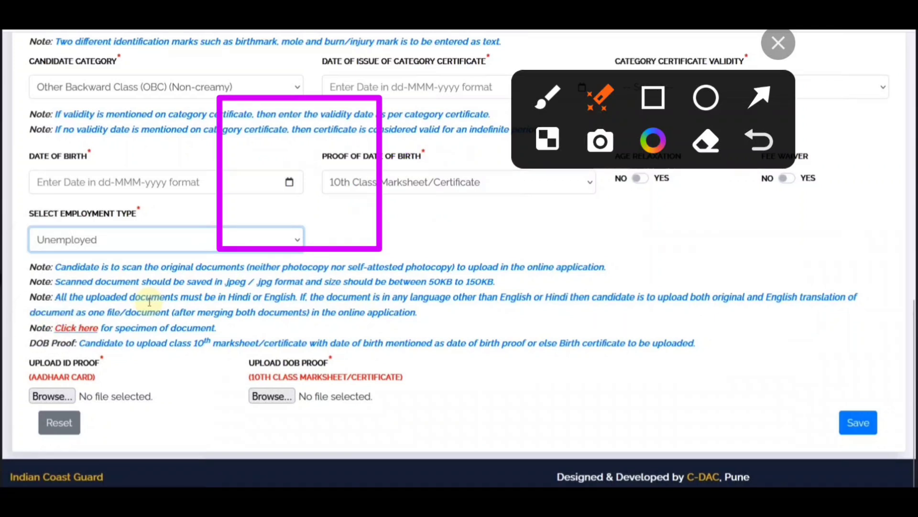
# Step: Highlight the Upload ID Proof (Aadhaar Card) and Upload DOB Proof sections
pyautogui.moveTo(170, 370)
pyautogui.mouseDown()
pyautogui.moveTo(98, 411)
pyautogui.moveTo(46, 397)
pyautogui.mouseUp()
pyautogui.moveTo(401, 372)
pyautogui.mouseDown()
pyautogui.moveTo(264, 366)
pyautogui.moveTo(359, 350)
pyautogui.moveTo(359, 393)
pyautogui.moveTo(299, 427)
pyautogui.moveTo(342, 363)
pyautogui.moveTo(343, 409)
pyautogui.moveTo(263, 435)
pyautogui.moveTo(406, 384)
pyautogui.moveTo(348, 363)
pyautogui.mouseUp()
pyautogui.moveTo(100, 367)
pyautogui.mouseDown()
pyautogui.moveTo(3, 423)
pyautogui.moveTo(86, 352)
pyautogui.moveTo(83, 407)
pyautogui.moveTo(63, 450)
pyautogui.mouseUp()
pyautogui.moveTo(48, 424); pyautogui.dragTo(95, 355)
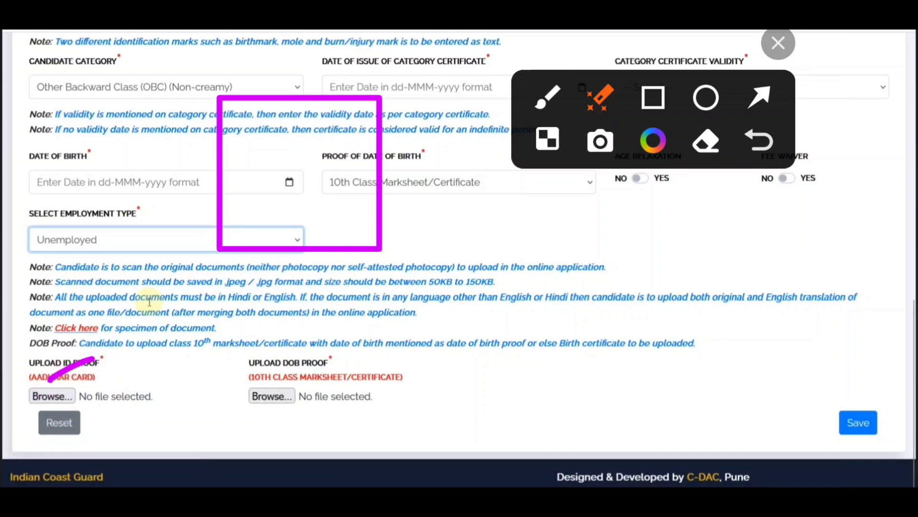
pyautogui.moveTo(72, 401); pyautogui.dragTo(101, 439)
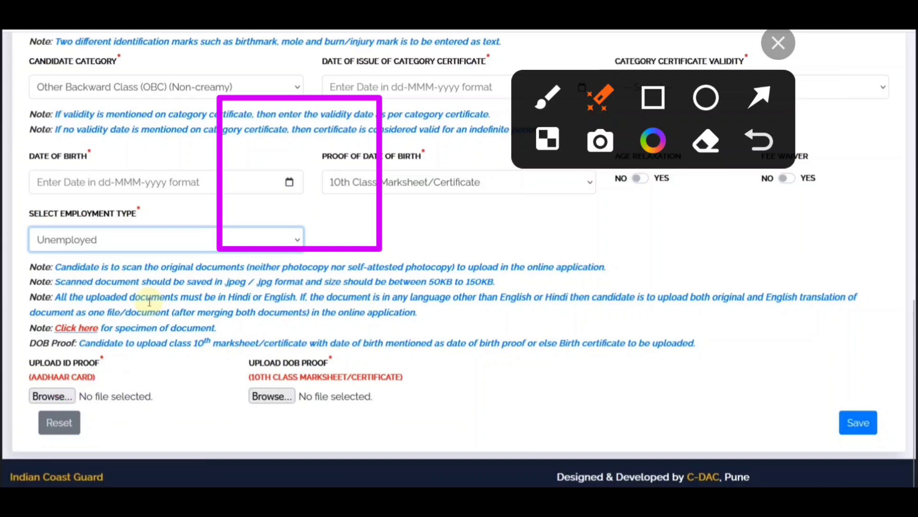
# Step: Mark the ID proof upload again and draw a second, taller rectangle across the document notes
pyautogui.click(653, 98)
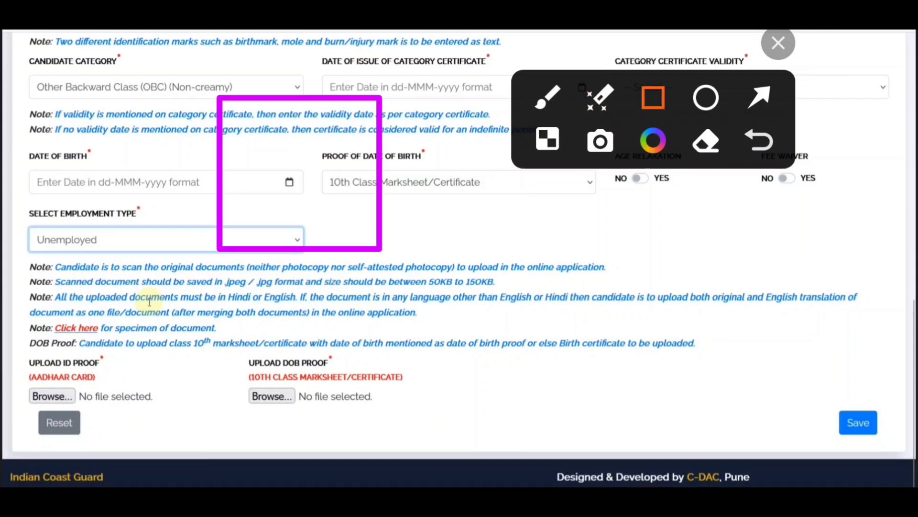
pyautogui.moveTo(499, 269)
pyautogui.mouseDown()
pyautogui.moveTo(520, 272)
pyautogui.moveTo(424, 288)
pyautogui.moveTo(499, 254)
pyautogui.mouseUp()
pyautogui.click(600, 98)
pyautogui.moveTo(214, 378)
pyautogui.mouseDown()
pyautogui.moveTo(62, 445)
pyautogui.moveTo(77, 416)
pyautogui.mouseUp()
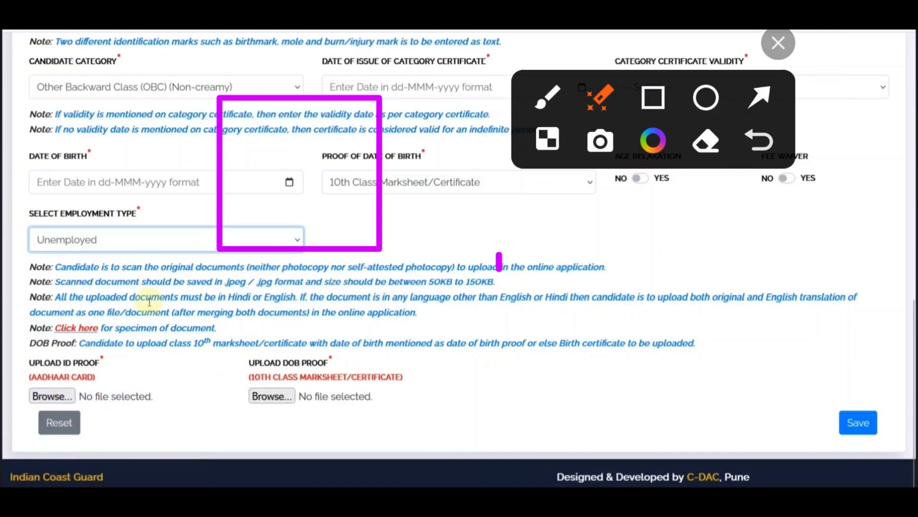
pyautogui.click(654, 97)
pyautogui.moveTo(625, 207)
pyautogui.mouseDown()
pyautogui.moveTo(782, 421)
pyautogui.moveTo(783, 406)
pyautogui.mouseUp()
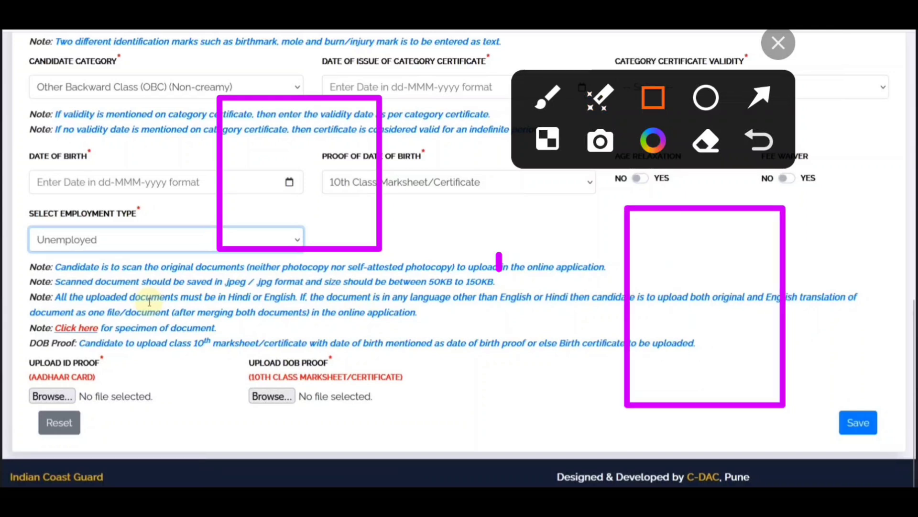
pyautogui.click(759, 97)
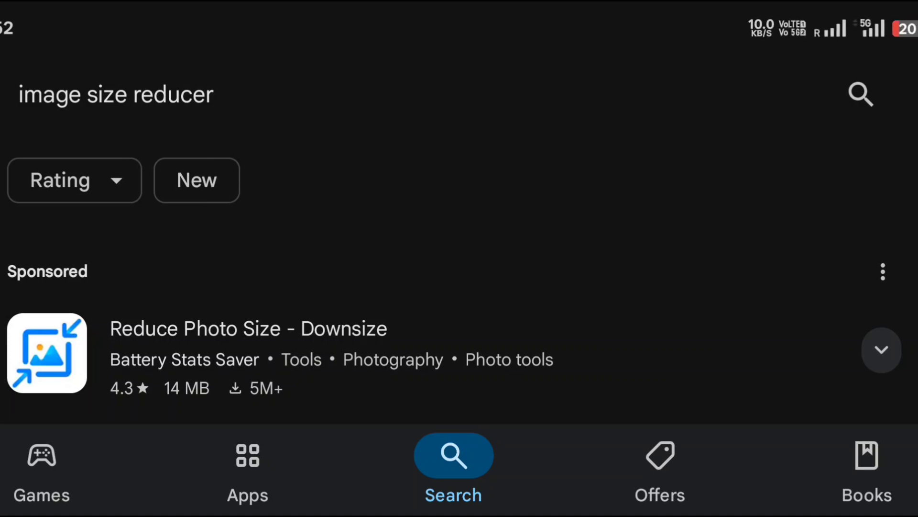
# Step: Switch to the Play Store's image size reducer results and look through an app's page
pyautogui.scroll(-8, 455, 325)
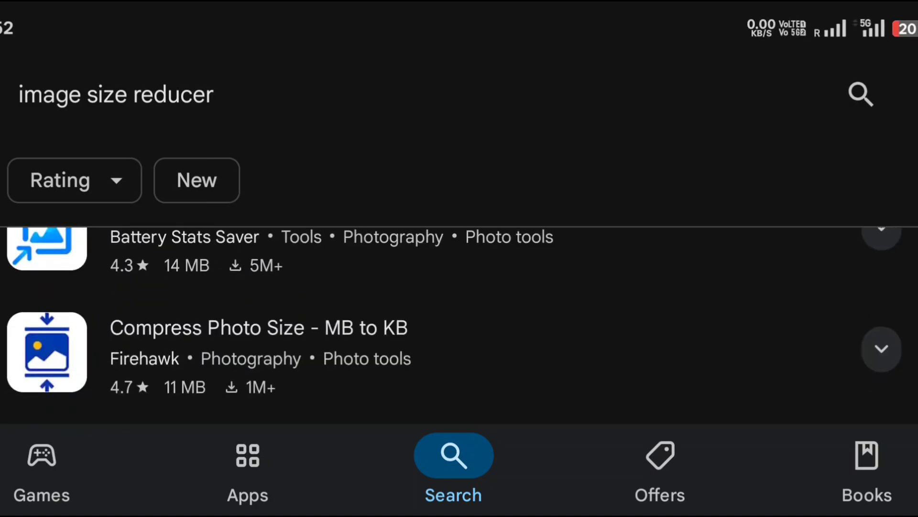
pyautogui.click(258, 282)
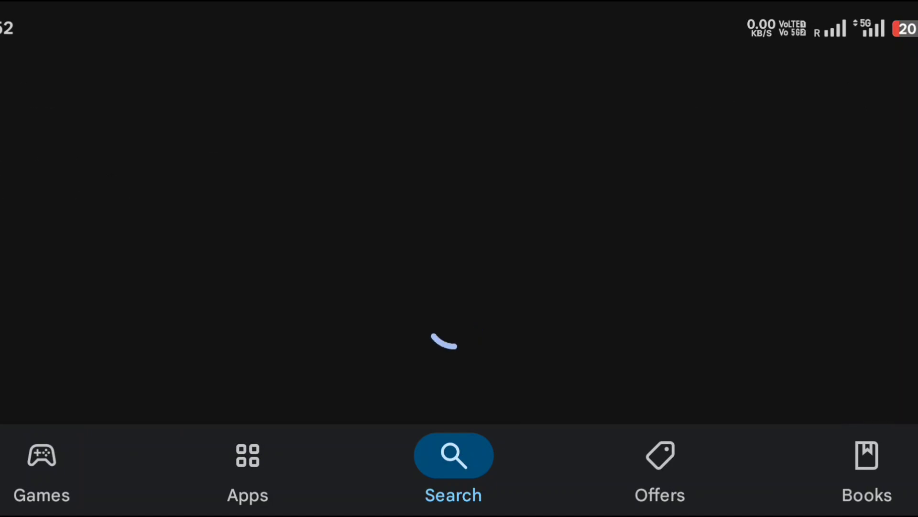
pyautogui.scroll(-5, 455, 239)
pyautogui.scroll(-10, 454, 240)
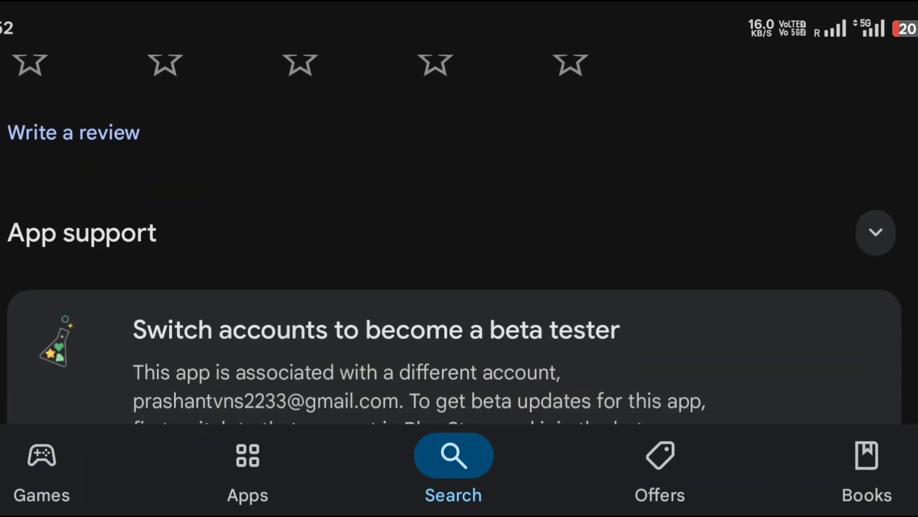
pyautogui.click(225, 306)
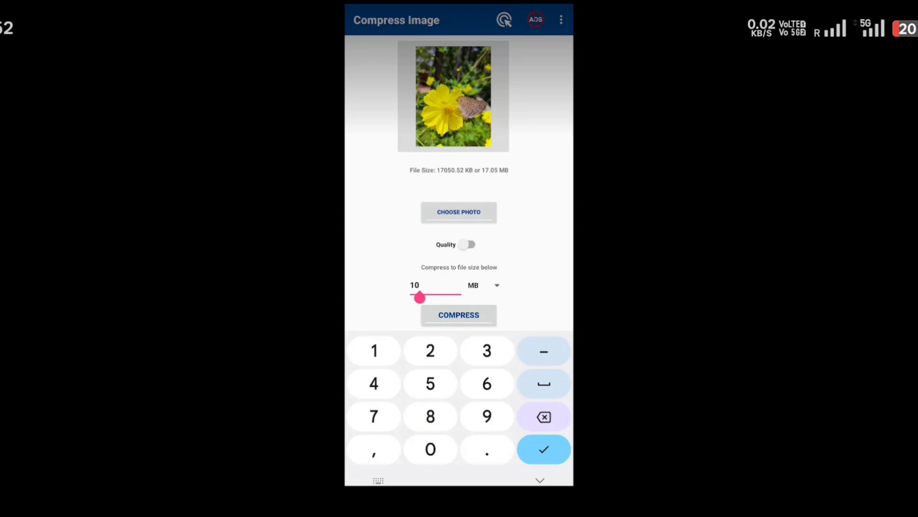
# Step: Draw an arrow to Choose Photo in the Compress Image app and highlight that button and the photo preview
pyautogui.click(52, 323)
pyautogui.moveTo(652, 119); pyautogui.dragTo(805, 373)
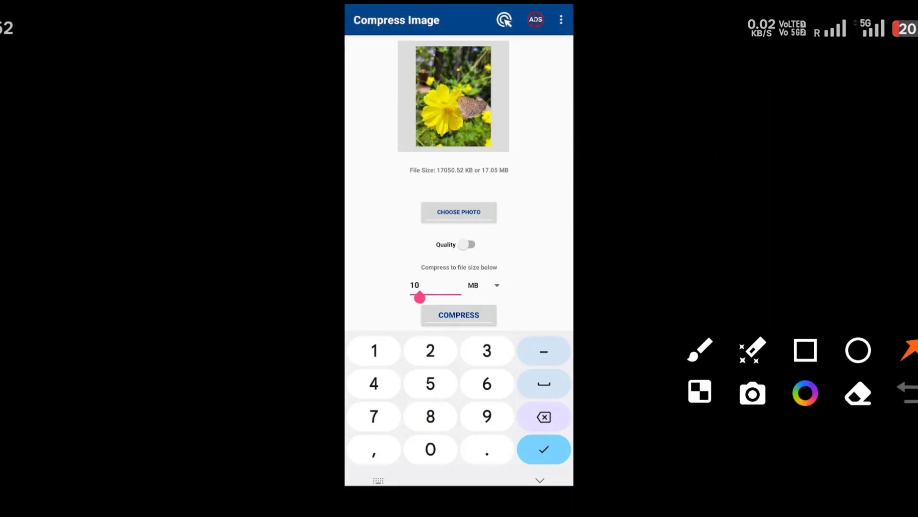
pyautogui.moveTo(605, 190); pyautogui.dragTo(540, 208)
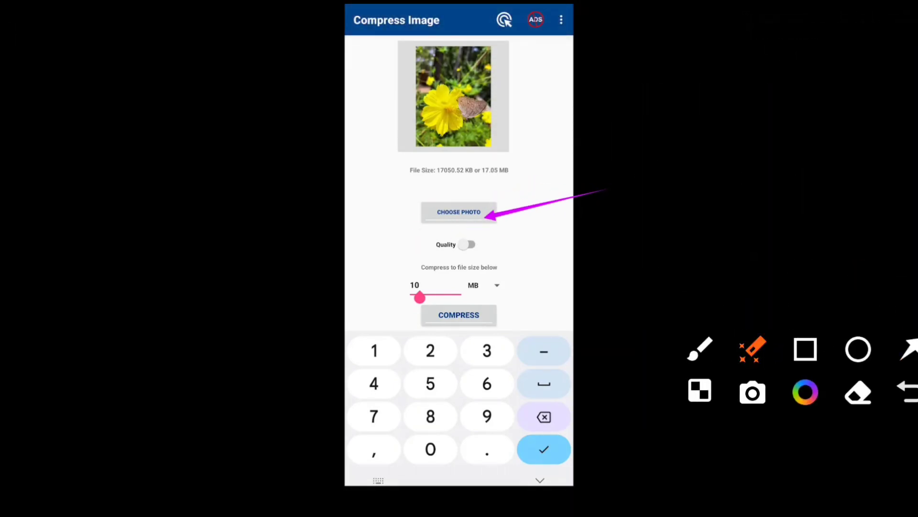
pyautogui.moveTo(603, 144); pyautogui.dragTo(425, 210)
pyautogui.moveTo(557, 182); pyautogui.dragTo(490, 193)
pyautogui.moveTo(410, 229); pyautogui.dragTo(466, 241)
pyautogui.moveTo(393, 241)
pyautogui.mouseDown()
pyautogui.moveTo(537, 214)
pyautogui.moveTo(495, 211)
pyautogui.mouseUp()
pyautogui.moveTo(603, 151)
pyautogui.mouseDown()
pyautogui.moveTo(471, 90)
pyautogui.moveTo(515, 83)
pyautogui.mouseUp()
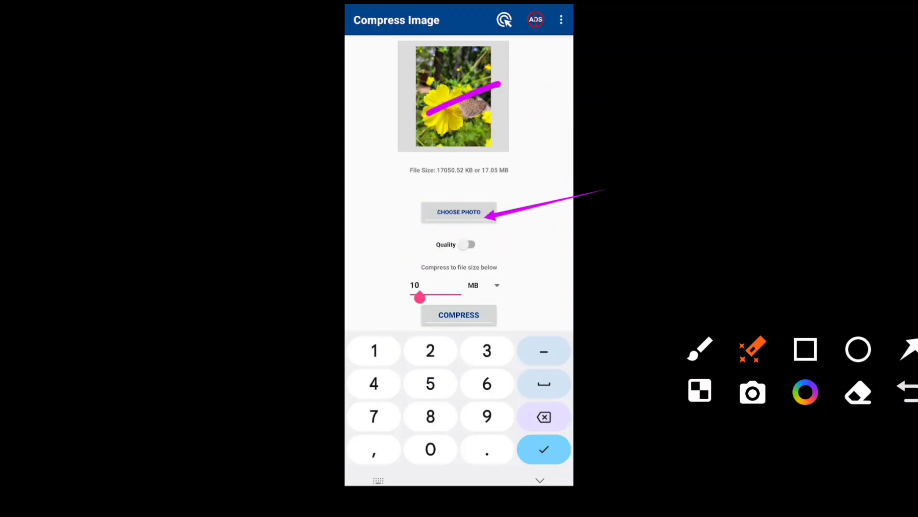
# Step: Highlight the target file size field, its unit selection and the Compress button
pyautogui.moveTo(468, 301)
pyautogui.mouseDown()
pyautogui.moveTo(416, 311)
pyautogui.moveTo(434, 299)
pyautogui.mouseUp()
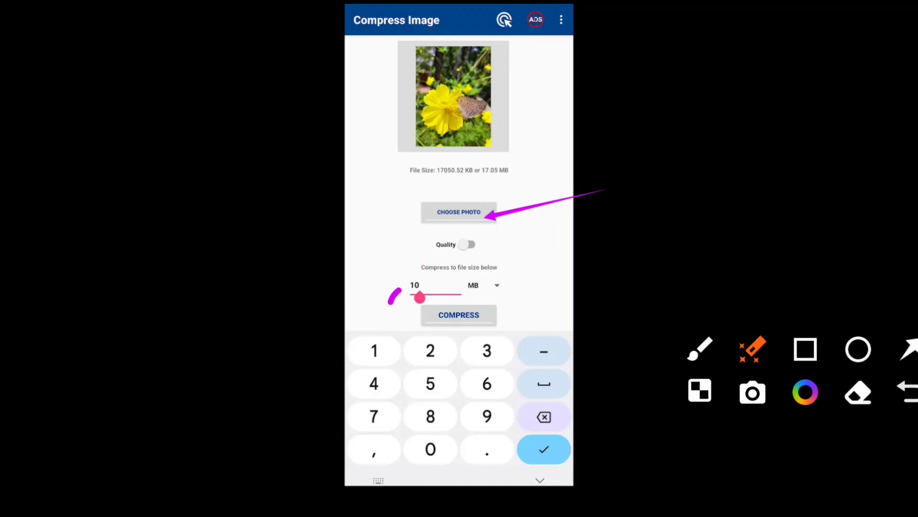
pyautogui.moveTo(494, 266); pyautogui.dragTo(482, 290)
pyautogui.moveTo(389, 302); pyautogui.dragTo(503, 285)
pyautogui.moveTo(412, 318)
pyautogui.mouseDown()
pyautogui.moveTo(506, 287)
pyautogui.moveTo(492, 316)
pyautogui.mouseUp()
# Step: Highlight the flower photo preview in the Compress Image app with several strokes
pyautogui.moveTo(467, 83)
pyautogui.mouseDown()
pyautogui.moveTo(425, 134)
pyautogui.moveTo(498, 100)
pyautogui.mouseUp()
pyautogui.moveTo(425, 90)
pyautogui.mouseDown()
pyautogui.moveTo(446, 78)
pyautogui.moveTo(506, 120)
pyautogui.moveTo(423, 143)
pyautogui.mouseUp()
pyautogui.moveTo(439, 123); pyautogui.dragTo(526, 101)
pyautogui.moveTo(516, 59); pyautogui.dragTo(593, 159)
pyautogui.moveTo(432, 115); pyautogui.dragTo(433, 125)
pyautogui.moveTo(443, 70); pyautogui.dragTo(453, 133)
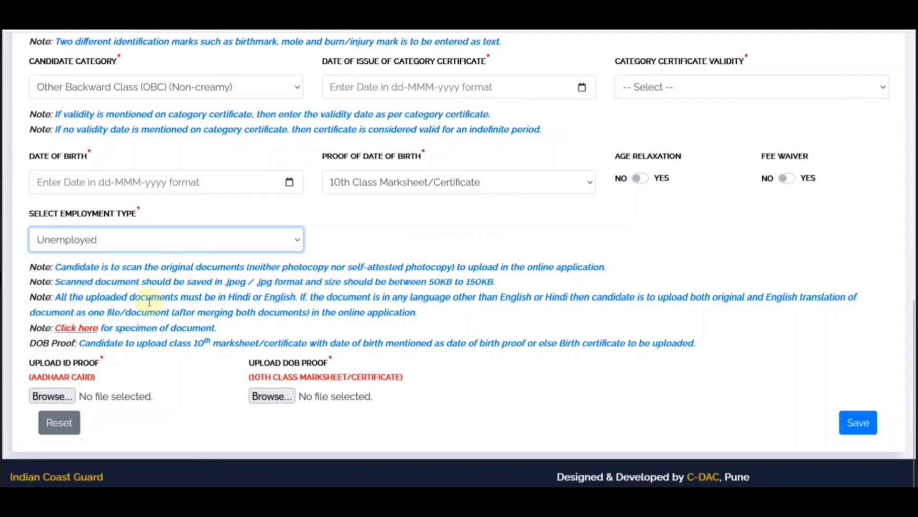
# Step: Return to the application form and highlight the ID proof and DOB proof uploads and the Save button
pyautogui.click(915, 294)
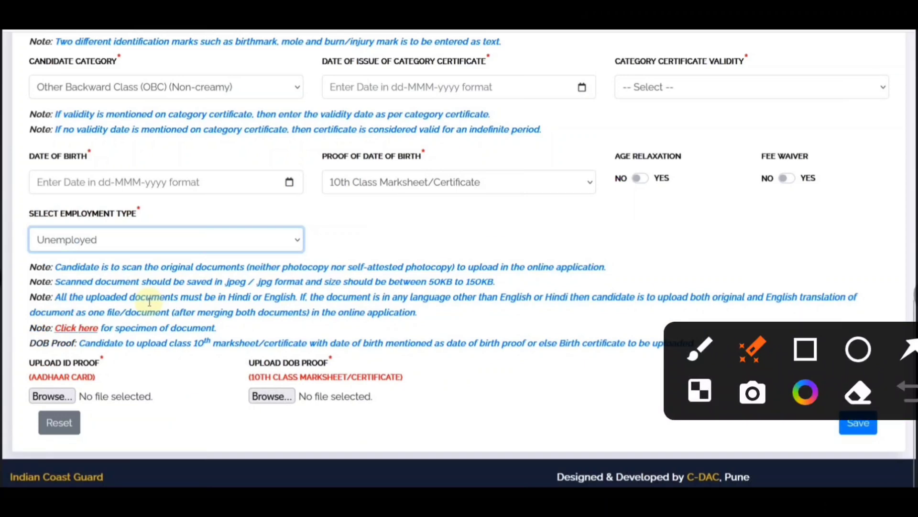
pyautogui.moveTo(222, 422)
pyautogui.mouseDown()
pyautogui.moveTo(328, 424)
pyautogui.moveTo(273, 430)
pyautogui.mouseUp()
pyautogui.moveTo(91, 383); pyautogui.dragTo(222, 388)
pyautogui.moveTo(414, 400); pyautogui.dragTo(455, 398)
pyautogui.moveTo(789, 370); pyautogui.dragTo(582, 172)
pyautogui.moveTo(819, 380)
pyautogui.mouseDown()
pyautogui.moveTo(869, 387)
pyautogui.moveTo(784, 422)
pyautogui.moveTo(858, 402)
pyautogui.mouseUp()
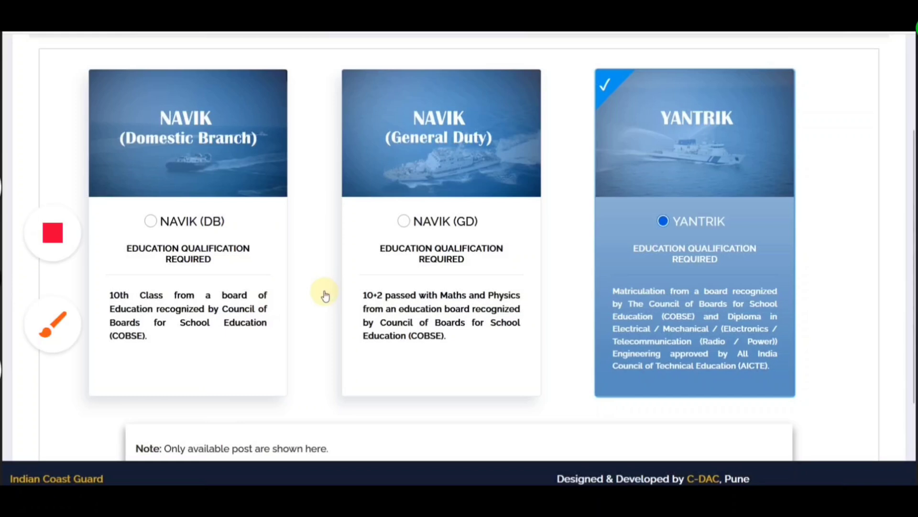
# Step: Highlight the NAVIK (GD) post card and its education qualification on the post selection page
pyautogui.click(52, 325)
pyautogui.moveTo(449, 285)
pyautogui.mouseDown()
pyautogui.moveTo(673, 417)
pyautogui.moveTo(744, 417)
pyautogui.mouseUp()
pyautogui.moveTo(177, 335)
pyautogui.mouseDown()
pyautogui.moveTo(166, 215)
pyautogui.moveTo(232, 308)
pyautogui.moveTo(151, 274)
pyautogui.moveTo(243, 225)
pyautogui.moveTo(143, 360)
pyautogui.moveTo(525, 168)
pyautogui.mouseUp()
pyautogui.moveTo(500, 224); pyautogui.dragTo(488, 316)
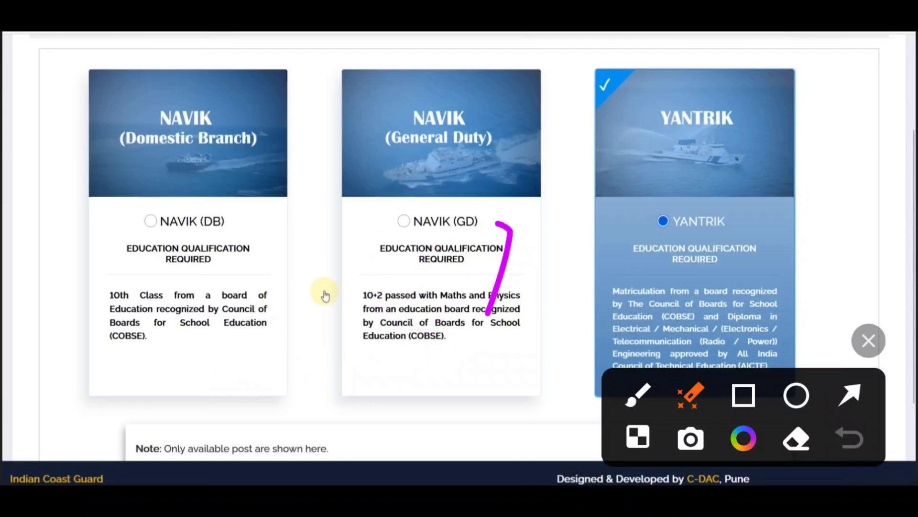
# Step: Highlight the YANTRIK post card and its diploma qualification text, then stroke across the NAVIK (GD) and NAVIK (DB) cards
pyautogui.moveTo(410, 294); pyautogui.dragTo(429, 371)
pyautogui.moveTo(711, 201)
pyautogui.mouseDown()
pyautogui.moveTo(754, 248)
pyautogui.moveTo(700, 250)
pyautogui.mouseUp()
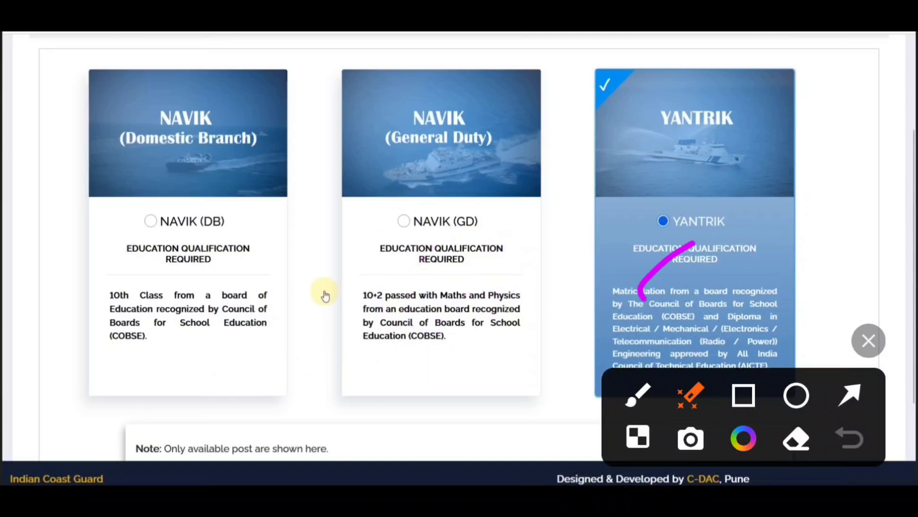
pyautogui.moveTo(743, 417); pyautogui.dragTo(772, 159)
pyautogui.moveTo(747, 291); pyautogui.dragTo(645, 356)
pyautogui.moveTo(783, 275)
pyautogui.mouseDown()
pyautogui.moveTo(703, 308)
pyautogui.moveTo(724, 277)
pyautogui.moveTo(684, 325)
pyautogui.moveTo(691, 320)
pyautogui.mouseUp()
pyautogui.moveTo(478, 221)
pyautogui.mouseDown()
pyautogui.moveTo(141, 230)
pyautogui.moveTo(338, 290)
pyautogui.moveTo(222, 283)
pyautogui.mouseUp()
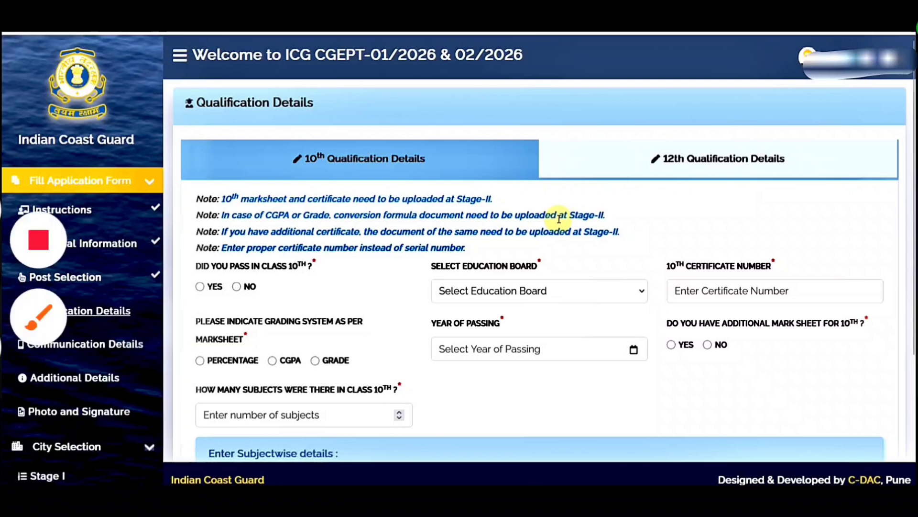
# Step: Move the annotation toolbar clear of the 10th qualification form and highlight its notes, the class 10th pass question and the education board field
pyautogui.moveTo(578, 258)
pyautogui.mouseDown()
pyautogui.moveTo(791, 369)
pyautogui.moveTo(806, 432)
pyautogui.mouseUp()
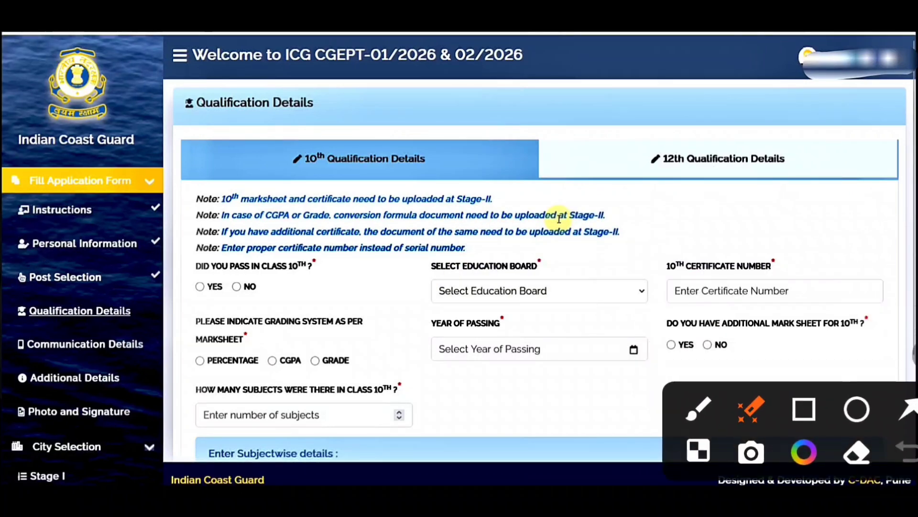
pyautogui.moveTo(232, 207)
pyautogui.mouseDown()
pyautogui.moveTo(446, 169)
pyautogui.moveTo(241, 198)
pyautogui.mouseUp()
pyautogui.moveTo(259, 230); pyautogui.dragTo(387, 136)
pyautogui.moveTo(556, 250)
pyautogui.mouseDown()
pyautogui.moveTo(676, 218)
pyautogui.moveTo(355, 347)
pyautogui.moveTo(407, 349)
pyautogui.moveTo(519, 141)
pyautogui.moveTo(759, 193)
pyautogui.moveTo(749, 208)
pyautogui.moveTo(639, 221)
pyautogui.mouseUp()
pyautogui.moveTo(778, 431)
pyautogui.mouseDown()
pyautogui.moveTo(793, 267)
pyautogui.moveTo(781, 122)
pyautogui.mouseUp()
pyautogui.moveTo(173, 302)
pyautogui.mouseDown()
pyautogui.moveTo(265, 240)
pyautogui.moveTo(336, 240)
pyautogui.moveTo(194, 319)
pyautogui.moveTo(515, 303)
pyautogui.moveTo(500, 276)
pyautogui.moveTo(610, 279)
pyautogui.mouseUp()
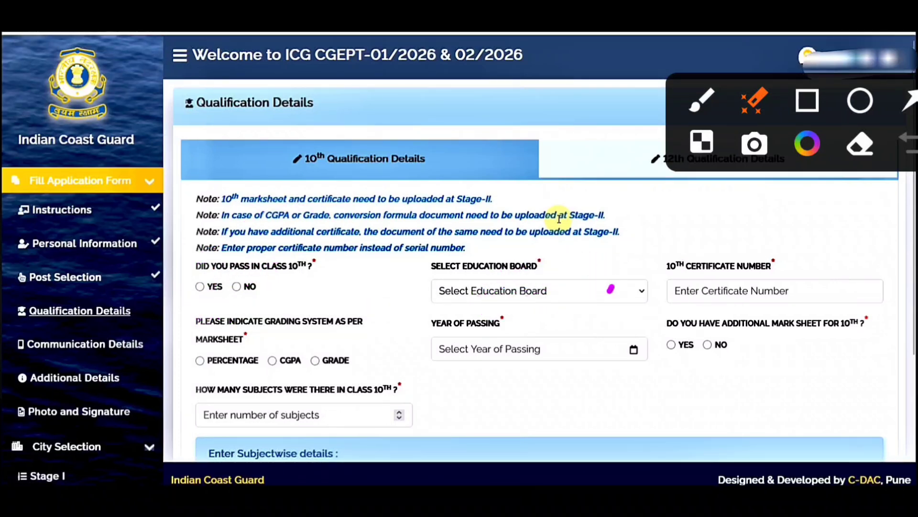
# Step: Highlight the 10th certificate number field with several strokes
pyautogui.moveTo(705, 292); pyautogui.dragTo(838, 275)
pyautogui.moveTo(713, 310); pyautogui.dragTo(813, 269)
pyautogui.moveTo(748, 305); pyautogui.dragTo(838, 280)
pyautogui.moveTo(700, 300)
pyautogui.mouseDown()
pyautogui.moveTo(810, 272)
pyautogui.moveTo(692, 289)
pyautogui.mouseUp()
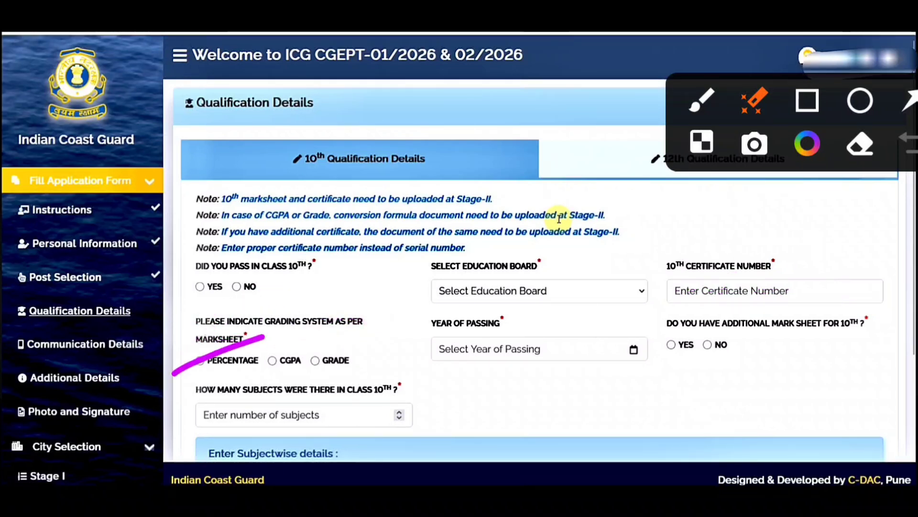
# Step: Highlight the percentage, CGPA and grade options and the year of passing field in the 10th qualification form
pyautogui.moveTo(154, 361); pyautogui.dragTo(282, 351)
pyautogui.moveTo(201, 374)
pyautogui.mouseDown()
pyautogui.moveTo(230, 357)
pyautogui.moveTo(356, 353)
pyautogui.mouseUp()
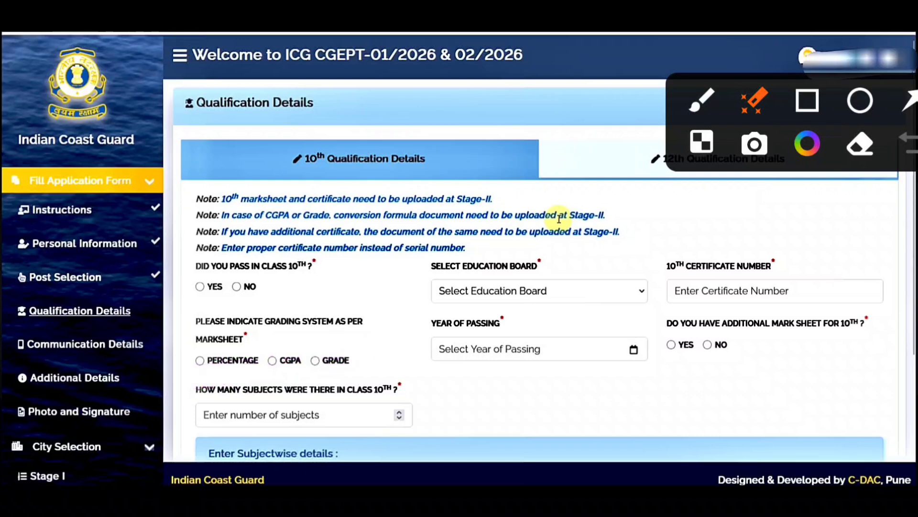
pyautogui.moveTo(474, 348); pyautogui.dragTo(605, 323)
pyautogui.moveTo(437, 345); pyautogui.dragTo(568, 324)
pyautogui.moveTo(546, 369); pyautogui.dragTo(536, 379)
# Step: Highlight the additional mark sheet question and the number of subjects field for class 10th
pyautogui.moveTo(851, 320)
pyautogui.mouseDown()
pyautogui.moveTo(848, 341)
pyautogui.moveTo(719, 314)
pyautogui.moveTo(848, 320)
pyautogui.moveTo(672, 368)
pyautogui.moveTo(856, 318)
pyautogui.moveTo(783, 353)
pyautogui.mouseUp()
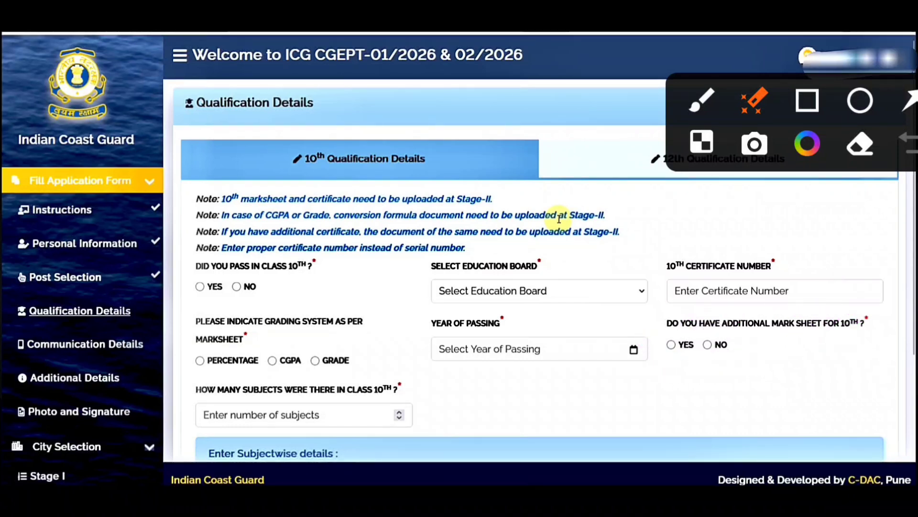
pyautogui.moveTo(221, 429); pyautogui.dragTo(273, 432)
pyautogui.moveTo(335, 399); pyautogui.dragTo(383, 385)
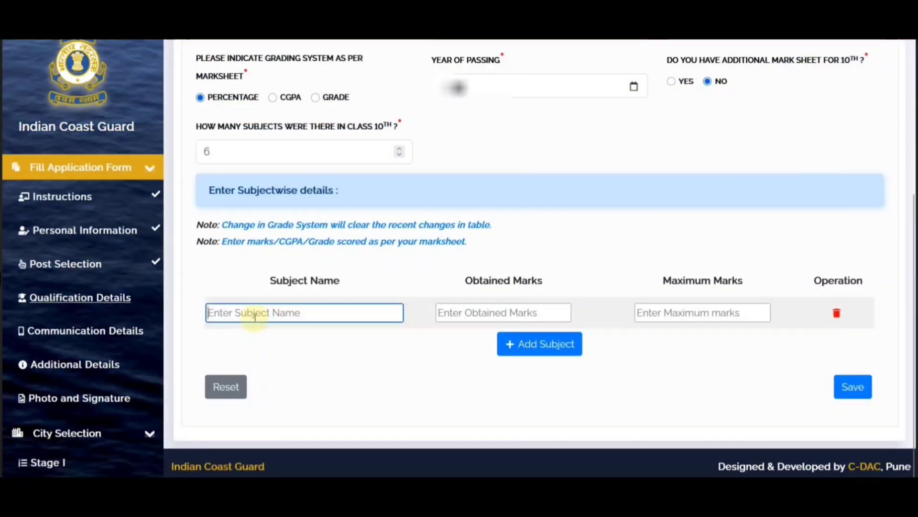
# Step: Bring up the annotation tools over the 10th subjectwise details and highlight the Add Subject button
pyautogui.click(3, 278)
pyautogui.click(52, 324)
pyautogui.moveTo(631, 232); pyautogui.dragTo(682, 119)
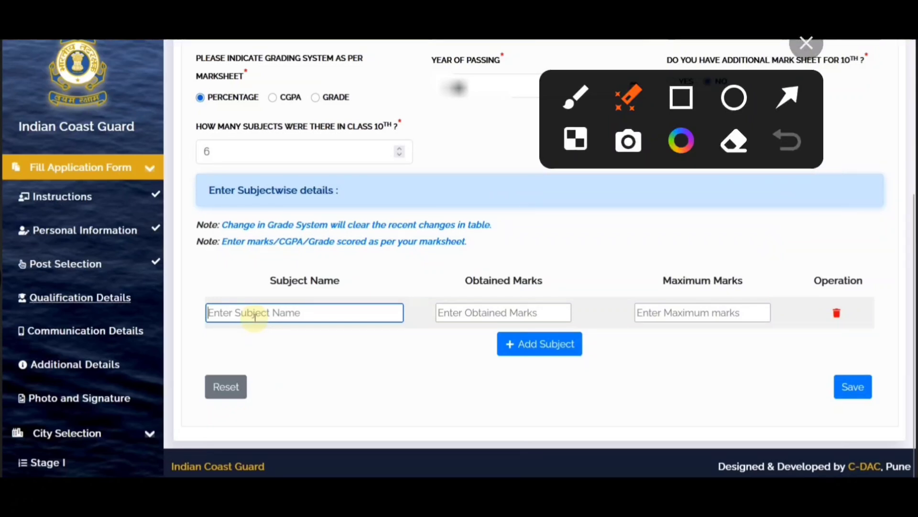
pyautogui.moveTo(483, 366); pyautogui.dragTo(605, 368)
pyautogui.moveTo(543, 334); pyautogui.dragTo(558, 360)
# Step: Highlight the subject name, obtained marks and maximum marks fields in the 10th subject row
pyautogui.moveTo(232, 322); pyautogui.dragTo(309, 307)
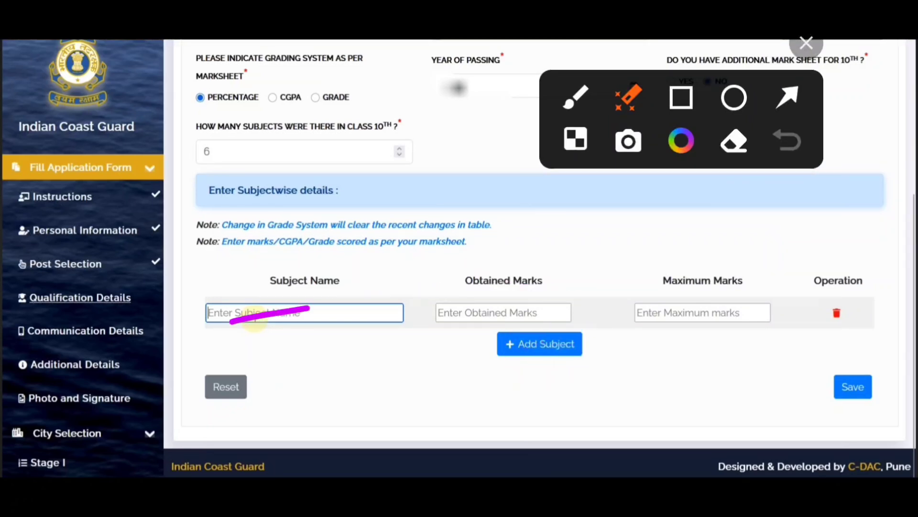
pyautogui.moveTo(244, 344); pyautogui.dragTo(351, 328)
pyautogui.moveTo(556, 337); pyautogui.dragTo(810, 317)
pyautogui.moveTo(765, 297); pyautogui.dragTo(807, 322)
pyautogui.moveTo(225, 291)
pyautogui.mouseDown()
pyautogui.moveTo(262, 332)
pyautogui.moveTo(280, 306)
pyautogui.mouseUp()
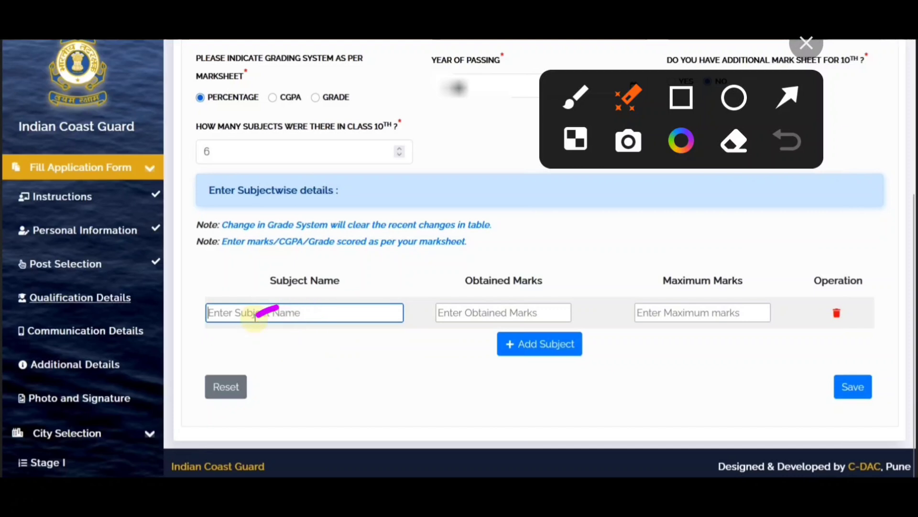
pyautogui.moveTo(437, 308); pyautogui.dragTo(488, 312)
pyautogui.moveTo(725, 302); pyautogui.dragTo(766, 325)
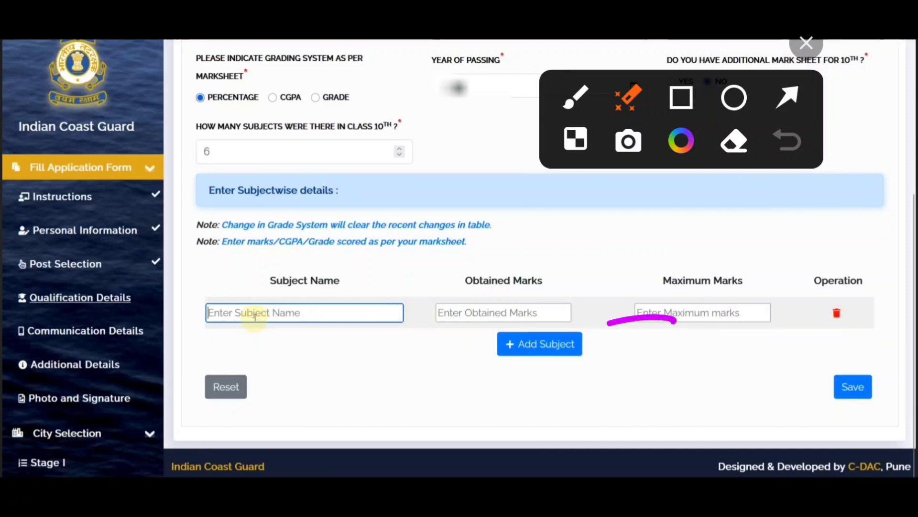
# Step: Trace where further 10th subject rows go with their obtained and maximum marks, down towards the Save button
pyautogui.click(532, 365)
pyautogui.moveTo(195, 369); pyautogui.dragTo(369, 351)
pyautogui.moveTo(479, 302); pyautogui.dragTo(773, 316)
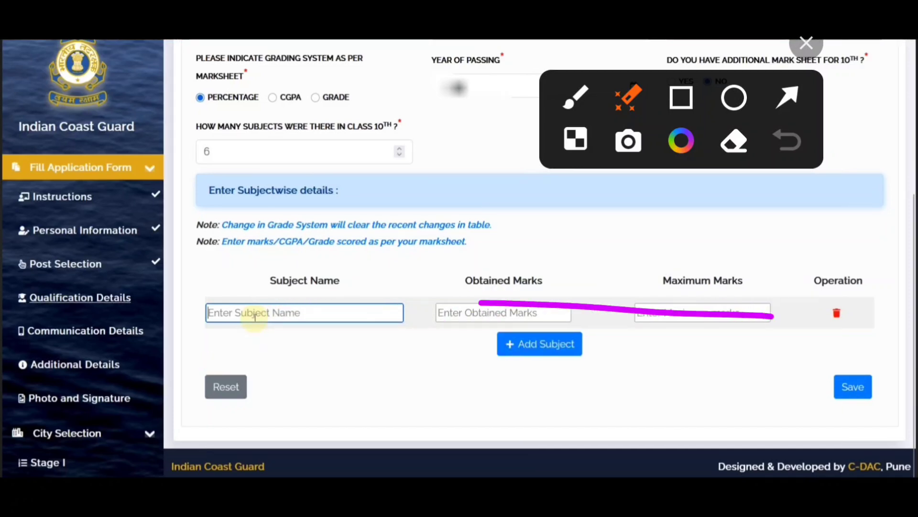
pyautogui.moveTo(209, 332); pyautogui.dragTo(326, 343)
pyautogui.moveTo(726, 315); pyautogui.dragTo(821, 320)
pyautogui.click(253, 345)
pyautogui.moveTo(725, 381); pyautogui.dragTo(831, 374)
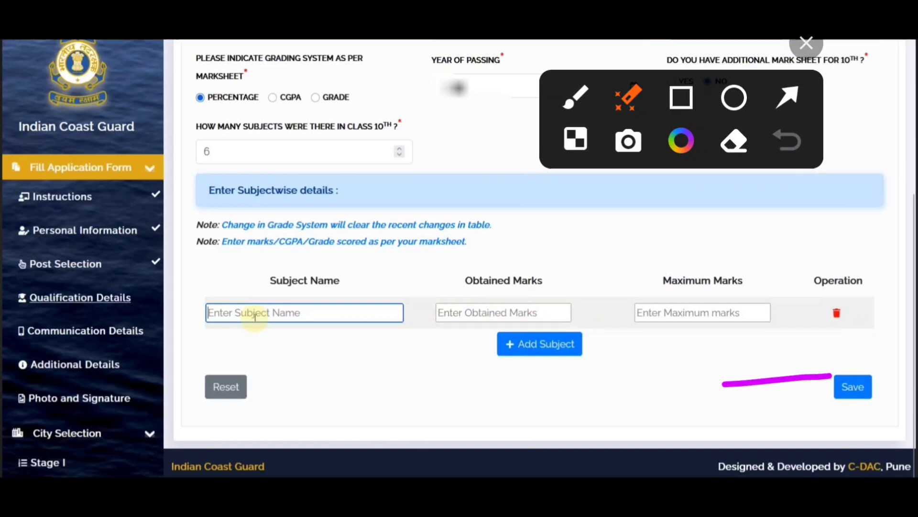
# Step: Sweep strokes across the 10th subject table and its Add Subject button, and highlight the Save button
pyautogui.moveTo(294, 361); pyautogui.dragTo(444, 323)
pyautogui.moveTo(598, 306); pyautogui.dragTo(780, 373)
pyautogui.moveTo(416, 345); pyautogui.dragTo(703, 314)
pyautogui.moveTo(507, 375); pyautogui.dragTo(700, 351)
pyautogui.moveTo(441, 339); pyautogui.dragTo(738, 350)
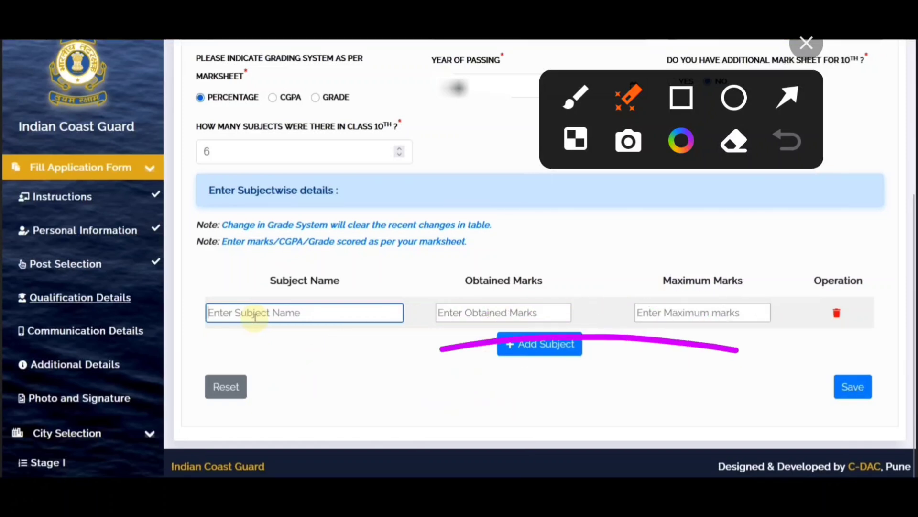
pyautogui.moveTo(380, 358); pyautogui.dragTo(589, 325)
pyautogui.click(721, 332)
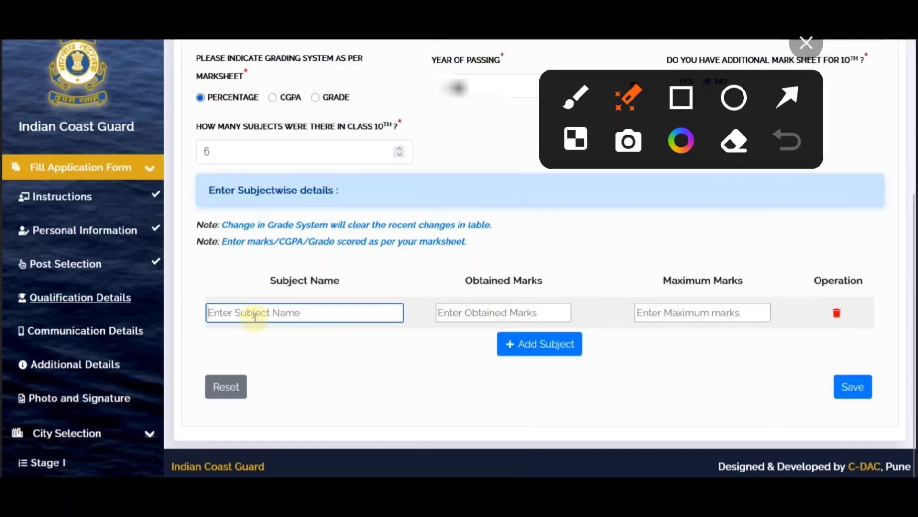
pyautogui.moveTo(854, 376); pyautogui.dragTo(864, 417)
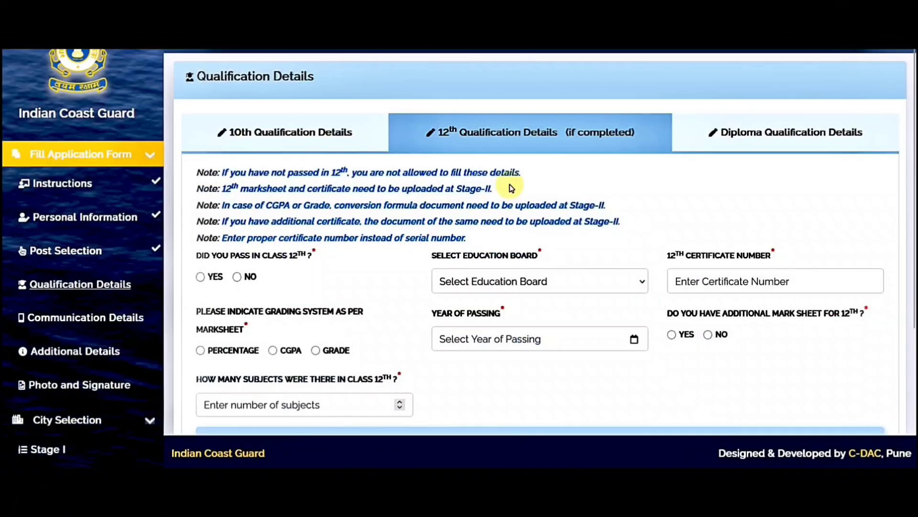
# Step: Highlight the 12th qualification section with its year of passing, additional mark sheet and number of subjects fields
pyautogui.moveTo(551, 270)
pyautogui.mouseDown()
pyautogui.moveTo(648, 215)
pyautogui.moveTo(751, 178)
pyautogui.mouseUp()
pyautogui.moveTo(389, 201); pyautogui.dragTo(606, 119)
pyautogui.moveTo(454, 341); pyautogui.dragTo(471, 331)
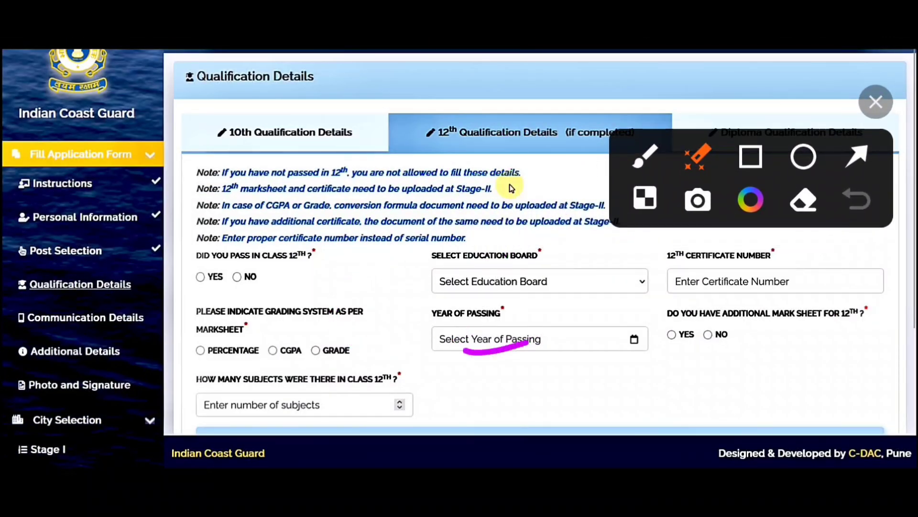
pyautogui.moveTo(528, 342)
pyautogui.mouseDown()
pyautogui.moveTo(294, 311)
pyautogui.moveTo(258, 393)
pyautogui.moveTo(416, 312)
pyautogui.moveTo(681, 318)
pyautogui.mouseUp()
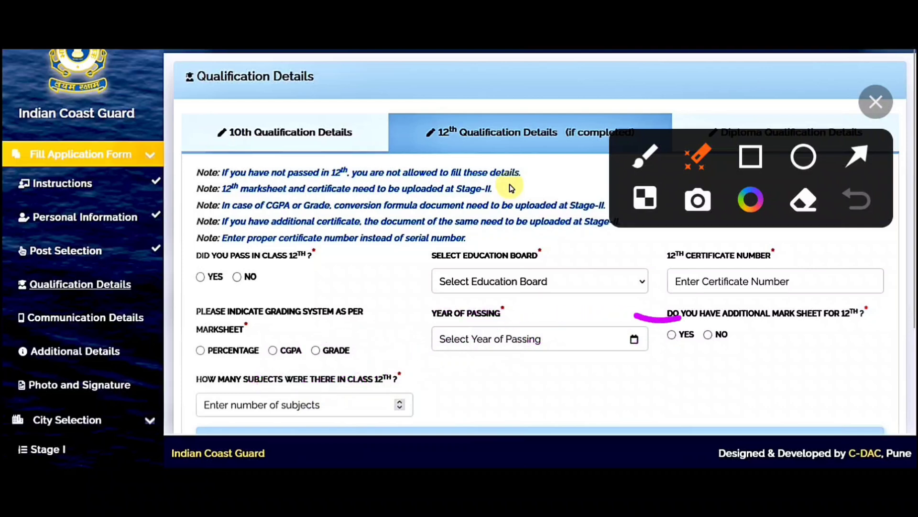
pyautogui.moveTo(418, 271)
pyautogui.mouseDown()
pyautogui.moveTo(785, 288)
pyautogui.moveTo(686, 290)
pyautogui.moveTo(192, 352)
pyautogui.moveTo(603, 339)
pyautogui.moveTo(530, 358)
pyautogui.moveTo(851, 329)
pyautogui.mouseUp()
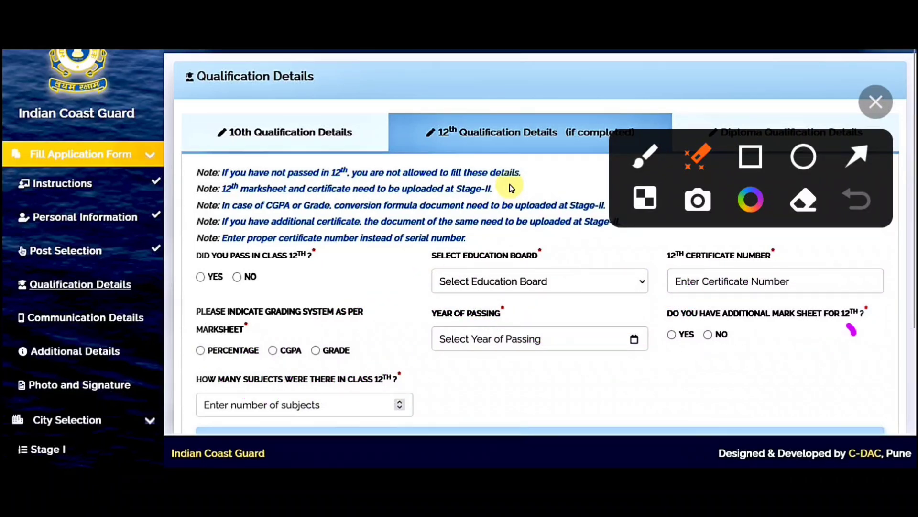
pyautogui.moveTo(651, 385)
pyautogui.mouseDown()
pyautogui.moveTo(610, 314)
pyautogui.moveTo(393, 402)
pyautogui.moveTo(236, 410)
pyautogui.moveTo(249, 416)
pyautogui.mouseUp()
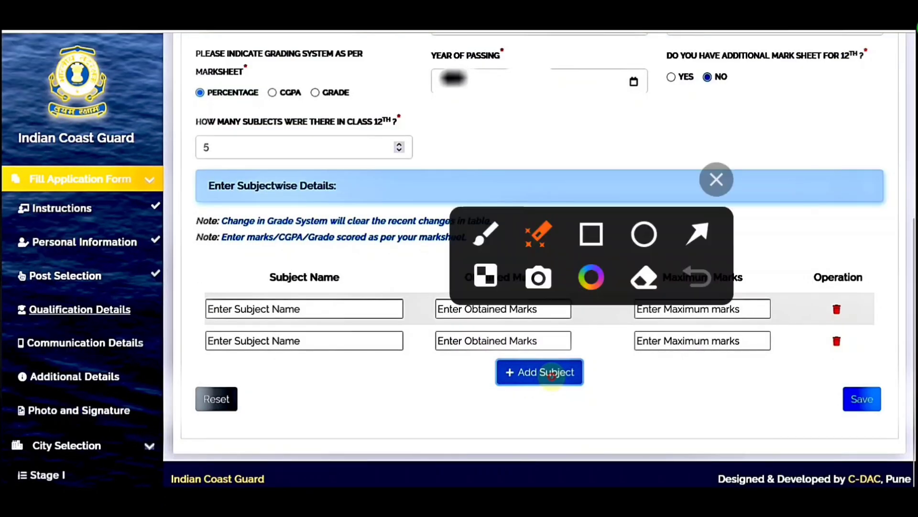
# Step: Move the annotation toolbar off the 12th subject table and highlight its rows, the Add Subject button and the Save button
pyautogui.moveTo(381, 387); pyautogui.dragTo(607, 369)
pyautogui.moveTo(591, 256); pyautogui.dragTo(649, 123)
pyautogui.moveTo(781, 292); pyautogui.dragTo(464, 381)
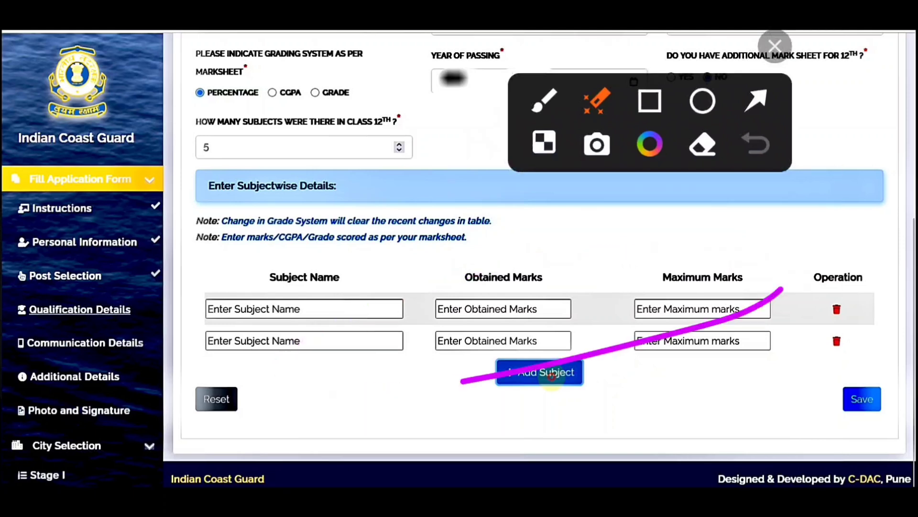
pyautogui.moveTo(361, 412)
pyautogui.mouseDown()
pyautogui.moveTo(557, 305)
pyautogui.moveTo(904, 346)
pyautogui.moveTo(826, 419)
pyautogui.mouseUp()
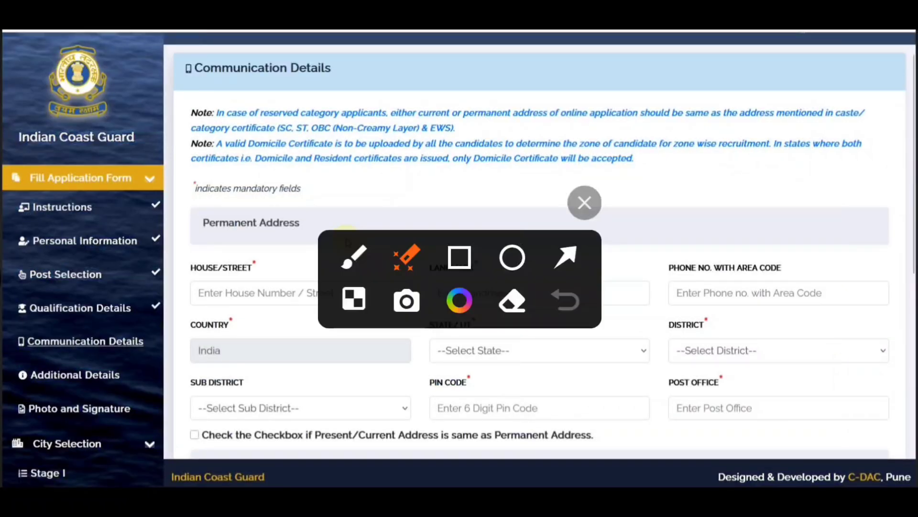
# Step: Uncover the permanent address form in Communication Details and highlight the house/street, landmark and phone number fields
pyautogui.moveTo(459, 280)
pyautogui.mouseDown()
pyautogui.moveTo(827, 453)
pyautogui.moveTo(827, 121)
pyautogui.mouseUp()
pyautogui.moveTo(264, 282); pyautogui.dragTo(370, 293)
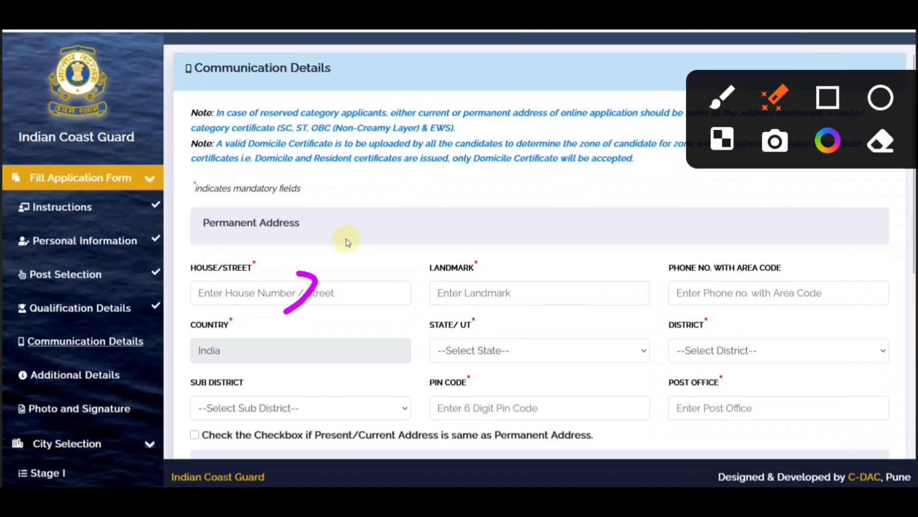
pyautogui.moveTo(481, 299); pyautogui.dragTo(584, 296)
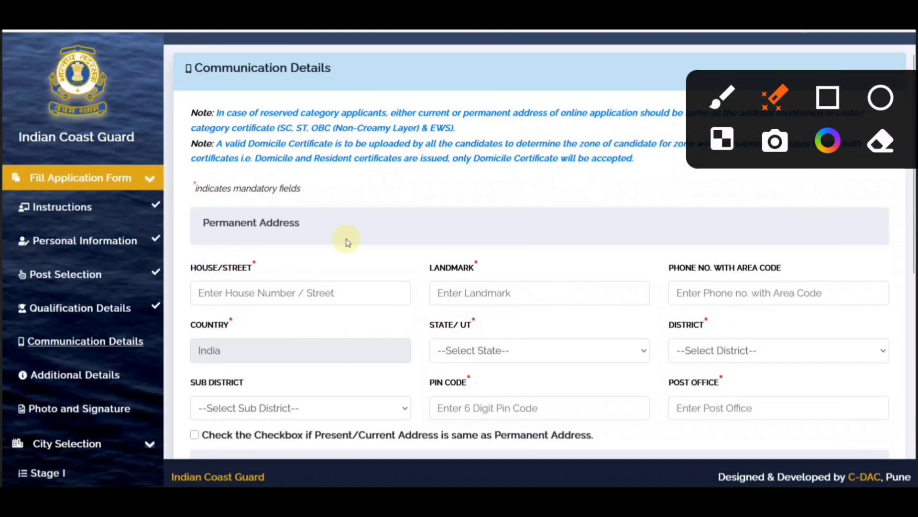
pyautogui.moveTo(800, 303)
pyautogui.mouseDown()
pyautogui.moveTo(823, 297)
pyautogui.moveTo(793, 282)
pyautogui.mouseUp()
# Step: Highlight the country, state, sub district and PIN code fields and the same-as-permanent-address checkbox
pyautogui.moveTo(398, 301); pyautogui.dragTo(627, 301)
pyautogui.moveTo(216, 359); pyautogui.dragTo(324, 345)
pyautogui.moveTo(256, 364)
pyautogui.mouseDown()
pyautogui.moveTo(320, 350)
pyautogui.moveTo(296, 373)
pyautogui.moveTo(474, 352)
pyautogui.moveTo(568, 364)
pyautogui.moveTo(768, 363)
pyautogui.moveTo(243, 420)
pyautogui.moveTo(293, 407)
pyautogui.moveTo(819, 402)
pyautogui.moveTo(785, 382)
pyautogui.moveTo(807, 388)
pyautogui.moveTo(788, 396)
pyautogui.moveTo(341, 384)
pyautogui.moveTo(565, 400)
pyautogui.moveTo(596, 364)
pyautogui.moveTo(340, 223)
pyautogui.moveTo(266, 246)
pyautogui.moveTo(304, 193)
pyautogui.moveTo(373, 239)
pyautogui.mouseUp()
pyautogui.moveTo(459, 261)
pyautogui.mouseDown()
pyautogui.moveTo(185, 428)
pyautogui.moveTo(215, 453)
pyautogui.mouseUp()
pyautogui.moveTo(565, 263); pyautogui.dragTo(345, 352)
pyautogui.moveTo(614, 410)
pyautogui.mouseDown()
pyautogui.moveTo(573, 447)
pyautogui.moveTo(572, 488)
pyautogui.mouseUp()
pyautogui.moveTo(435, 368)
pyautogui.mouseDown()
pyautogui.moveTo(521, 361)
pyautogui.moveTo(553, 311)
pyautogui.mouseUp()
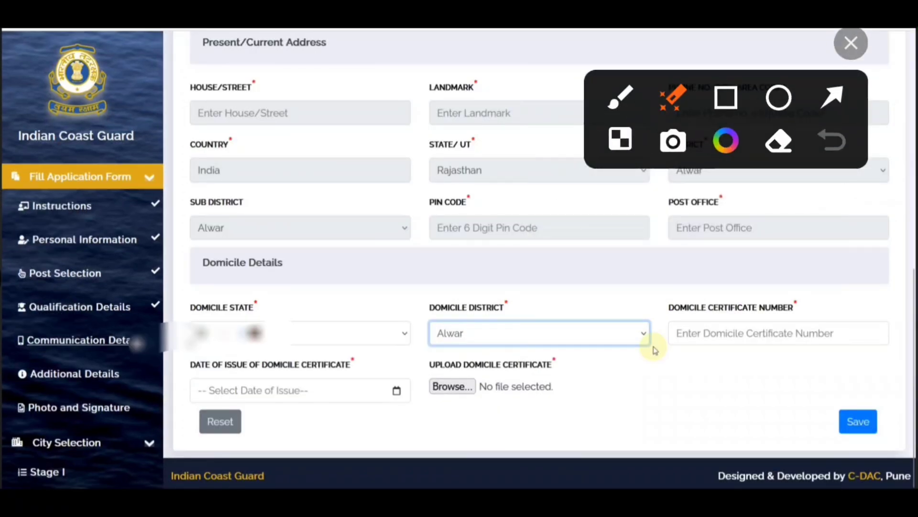
# Step: Cover the filled state, district, sub district and domicile district values with pen strokes, and highlight the domicile state and district fields
pyautogui.moveTo(247, 274); pyautogui.dragTo(498, 244)
pyautogui.moveTo(252, 245); pyautogui.dragTo(508, 90)
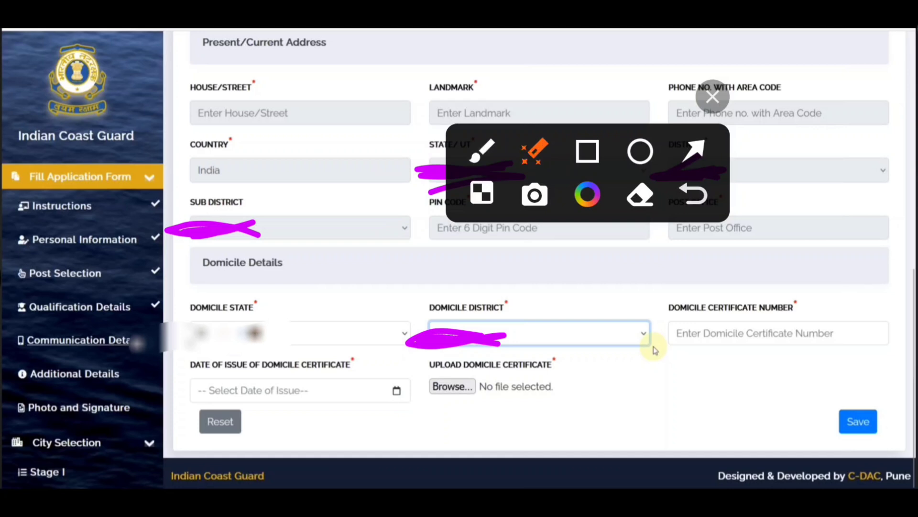
pyautogui.moveTo(175, 346); pyautogui.dragTo(325, 310)
pyautogui.moveTo(282, 330); pyautogui.dragTo(219, 355)
pyautogui.moveTo(612, 327)
pyautogui.mouseDown()
pyautogui.moveTo(476, 353)
pyautogui.moveTo(527, 356)
pyautogui.moveTo(549, 346)
pyautogui.mouseUp()
# Step: Highlight the domicile certificate number field with several strokes
pyautogui.moveTo(694, 346); pyautogui.dragTo(815, 330)
pyautogui.moveTo(731, 376); pyautogui.dragTo(798, 356)
pyautogui.moveTo(674, 383); pyautogui.dragTo(749, 344)
pyautogui.moveTo(686, 334); pyautogui.dragTo(693, 332)
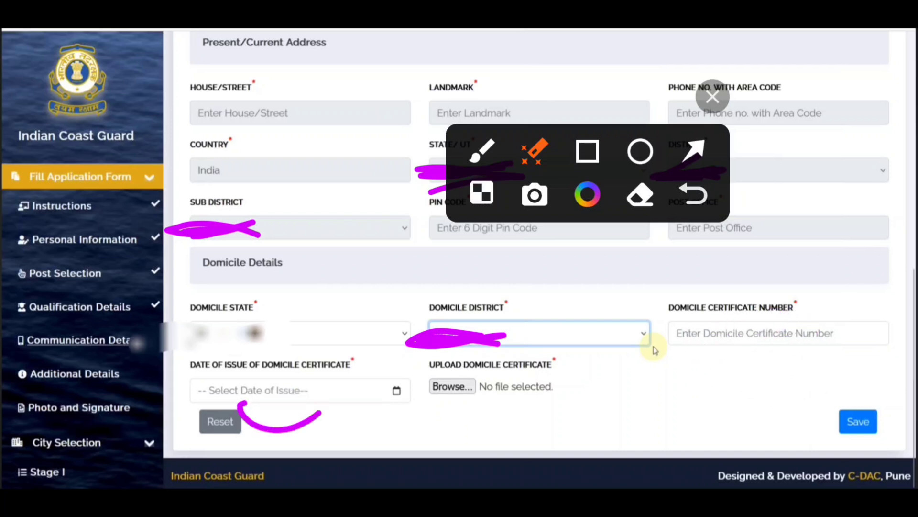
# Step: Highlight the date of issue field and the domicile certificate upload control
pyautogui.moveTo(319, 412)
pyautogui.mouseDown()
pyautogui.moveTo(249, 433)
pyautogui.moveTo(317, 389)
pyautogui.mouseUp()
pyautogui.moveTo(231, 423); pyautogui.dragTo(294, 426)
pyautogui.moveTo(444, 444); pyautogui.dragTo(526, 430)
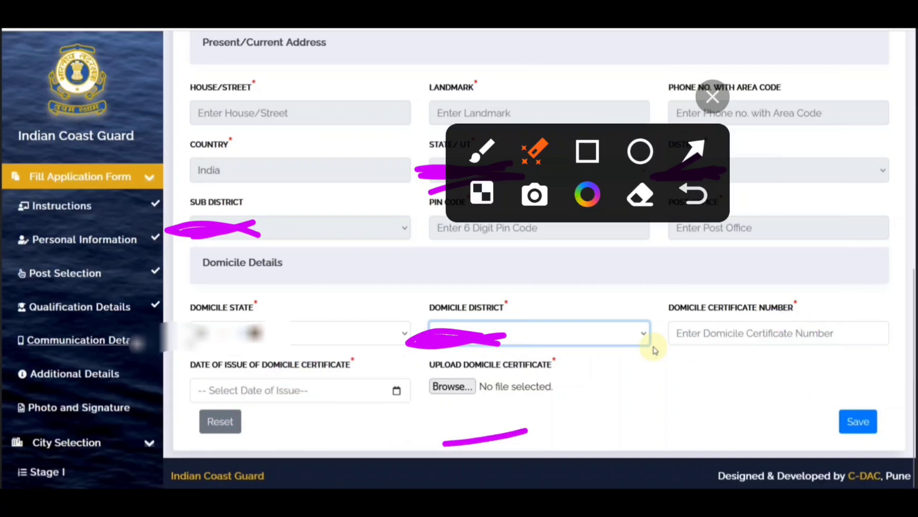
pyautogui.moveTo(452, 372)
pyautogui.mouseDown()
pyautogui.moveTo(502, 416)
pyautogui.moveTo(531, 349)
pyautogui.moveTo(588, 352)
pyautogui.mouseUp()
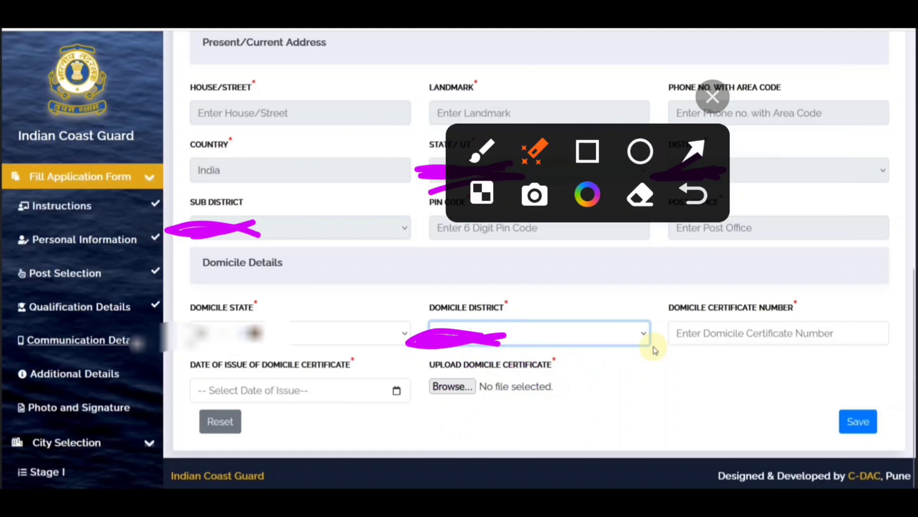
# Step: Draw rectangles over the current address area and the domicile certificate upload label, and highlight the upload control and the Save button
pyautogui.moveTo(275, 68)
pyautogui.mouseDown()
pyautogui.moveTo(400, 359)
pyautogui.moveTo(426, 280)
pyautogui.moveTo(425, 297)
pyautogui.mouseUp()
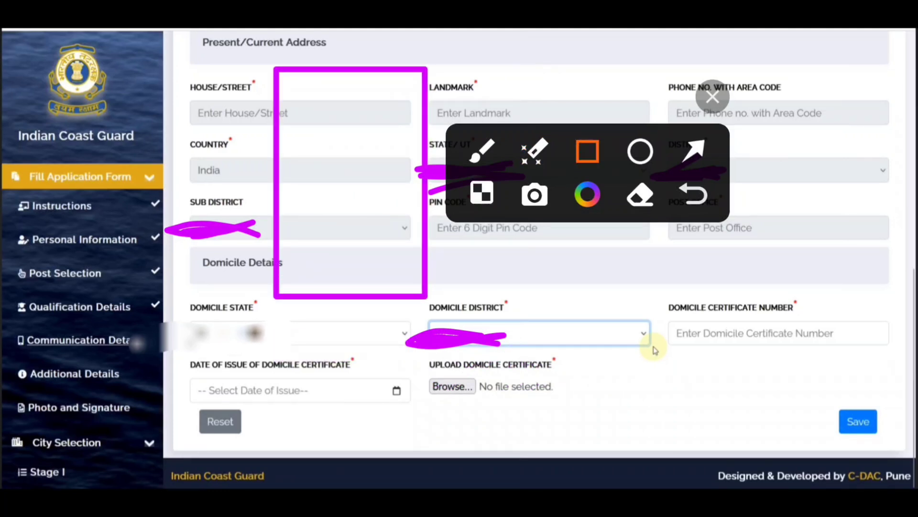
pyautogui.moveTo(616, 358); pyautogui.dragTo(530, 371)
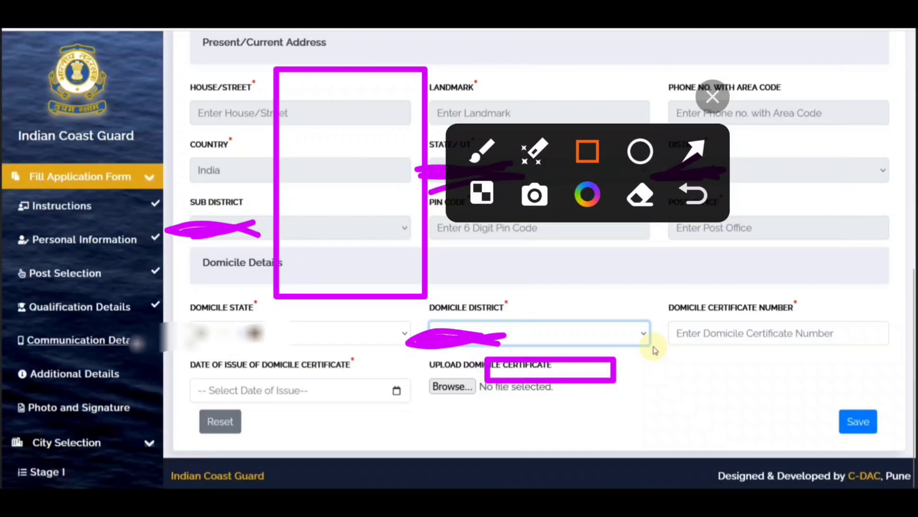
pyautogui.click(535, 151)
pyautogui.moveTo(630, 282); pyautogui.dragTo(474, 343)
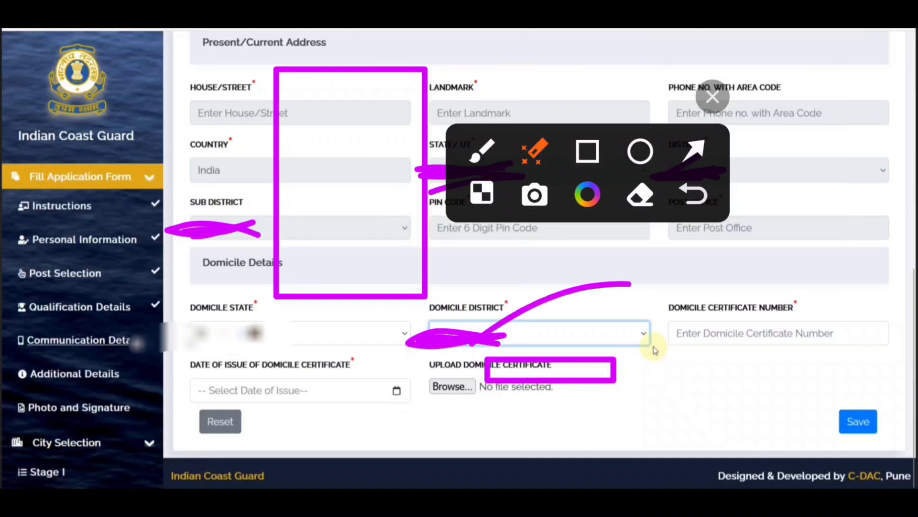
pyautogui.moveTo(471, 422); pyautogui.dragTo(589, 431)
pyautogui.moveTo(906, 406); pyautogui.dragTo(808, 430)
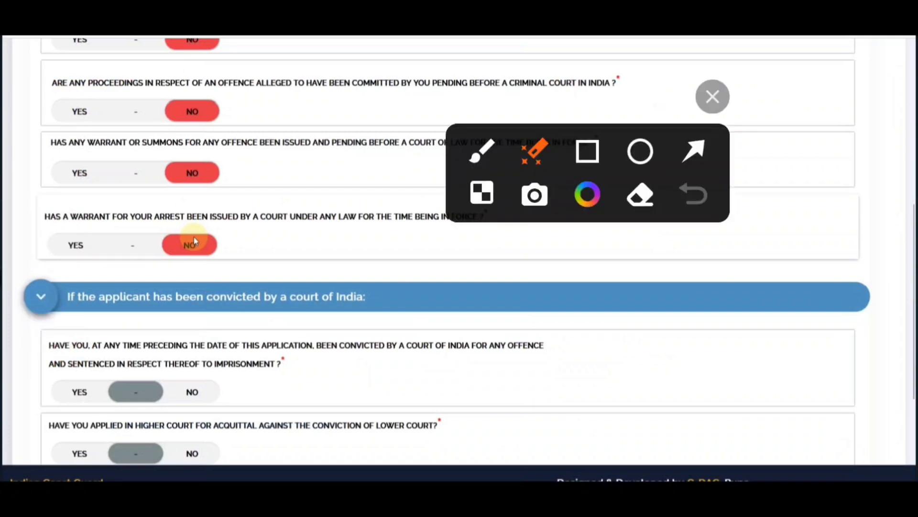
# Step: Highlight the criminal proceedings, warrant or summons, and arrest warrant questions along with their NO answers
pyautogui.moveTo(588, 172); pyautogui.dragTo(716, 412)
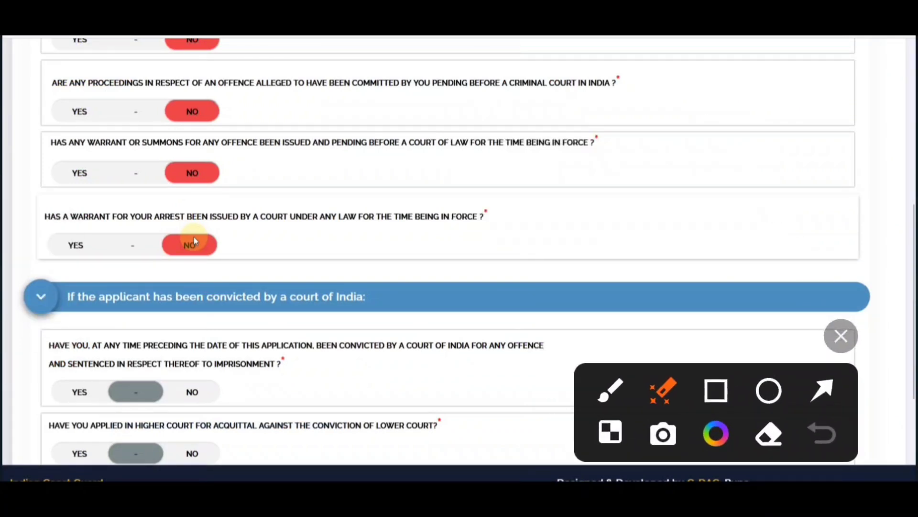
pyautogui.moveTo(565, 116)
pyautogui.mouseDown()
pyautogui.moveTo(531, 103)
pyautogui.moveTo(160, 172)
pyautogui.mouseUp()
pyautogui.moveTo(490, 150); pyautogui.dragTo(177, 232)
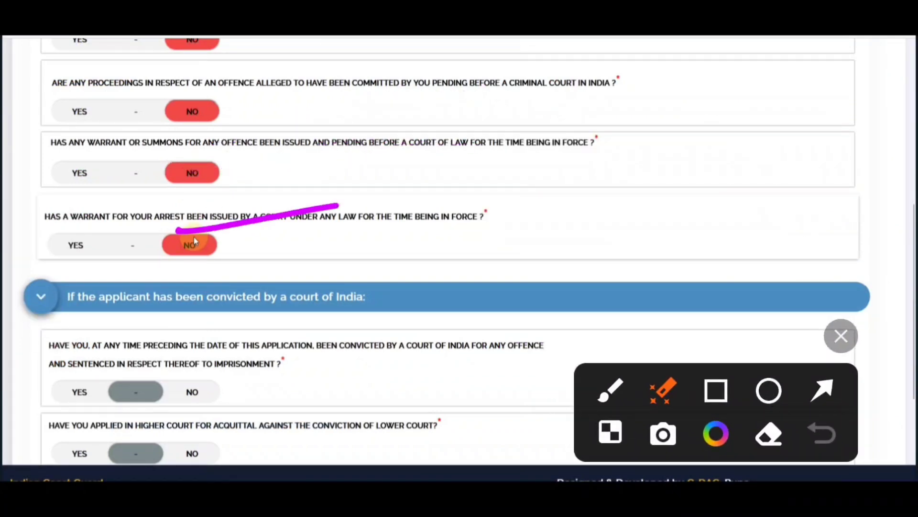
pyautogui.moveTo(473, 198); pyautogui.dragTo(214, 222)
pyautogui.moveTo(418, 243); pyautogui.dragTo(289, 250)
pyautogui.moveTo(508, 187); pyautogui.dragTo(305, 224)
pyautogui.moveTo(354, 62); pyautogui.dragTo(129, 238)
pyautogui.moveTo(429, 142); pyautogui.dragTo(334, 142)
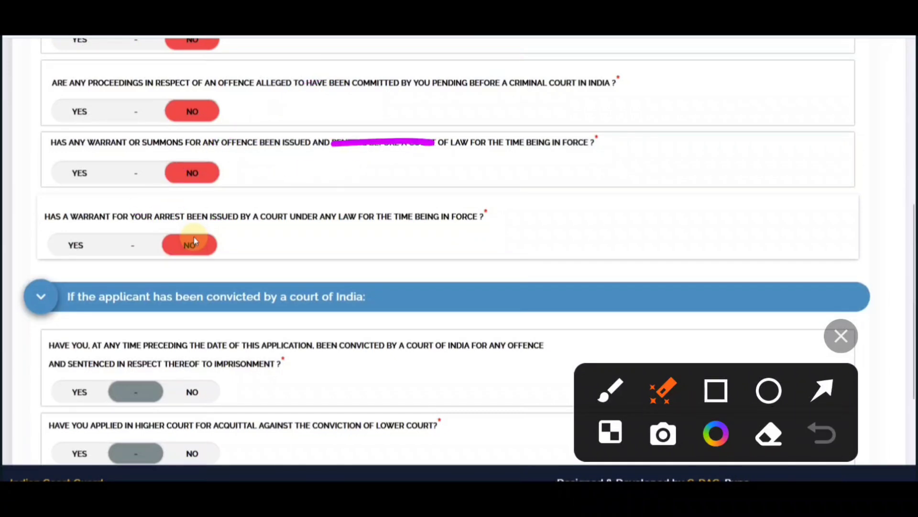
pyautogui.moveTo(272, 114); pyautogui.dragTo(145, 201)
pyautogui.moveTo(394, 92)
pyautogui.mouseDown()
pyautogui.moveTo(604, 152)
pyautogui.moveTo(394, 119)
pyautogui.moveTo(6, 195)
pyautogui.moveTo(91, 154)
pyautogui.mouseUp()
pyautogui.moveTo(107, 200); pyautogui.dragTo(266, 197)
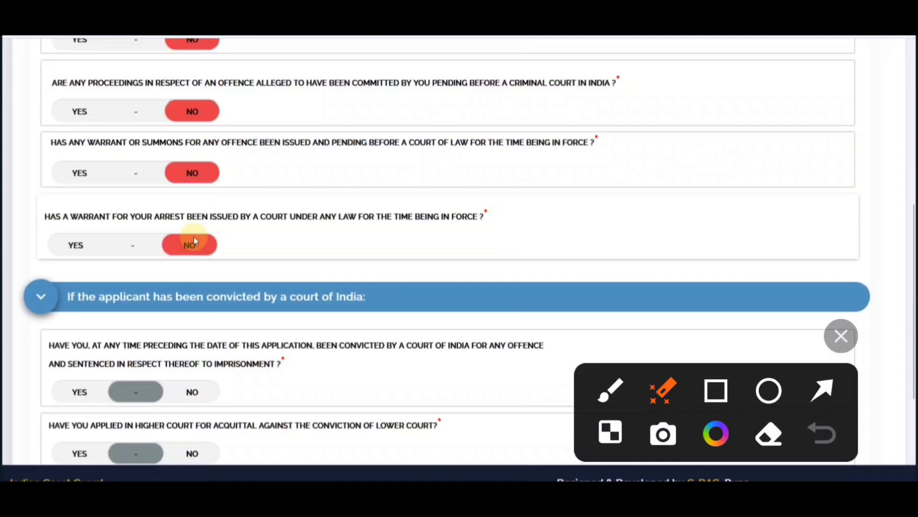
# Step: Highlight the answer choices for the two questions on conviction by a court of India
pyautogui.moveTo(716, 412); pyautogui.dragTo(806, 145)
pyautogui.moveTo(91, 388)
pyautogui.mouseDown()
pyautogui.moveTo(331, 304)
pyautogui.moveTo(125, 381)
pyautogui.moveTo(87, 382)
pyautogui.moveTo(146, 399)
pyautogui.moveTo(252, 380)
pyautogui.moveTo(122, 394)
pyautogui.mouseUp()
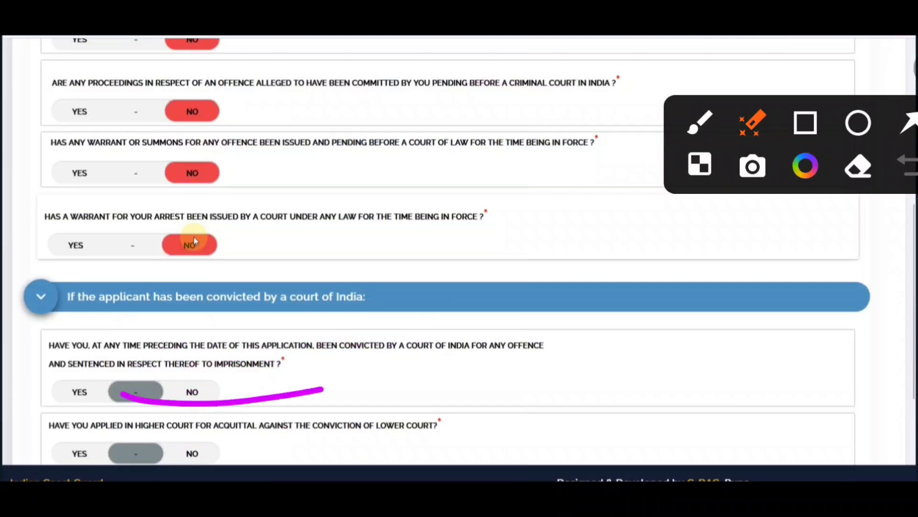
pyautogui.moveTo(323, 389)
pyautogui.mouseDown()
pyautogui.moveTo(347, 352)
pyautogui.moveTo(406, 364)
pyautogui.moveTo(553, 354)
pyautogui.moveTo(306, 385)
pyautogui.mouseUp()
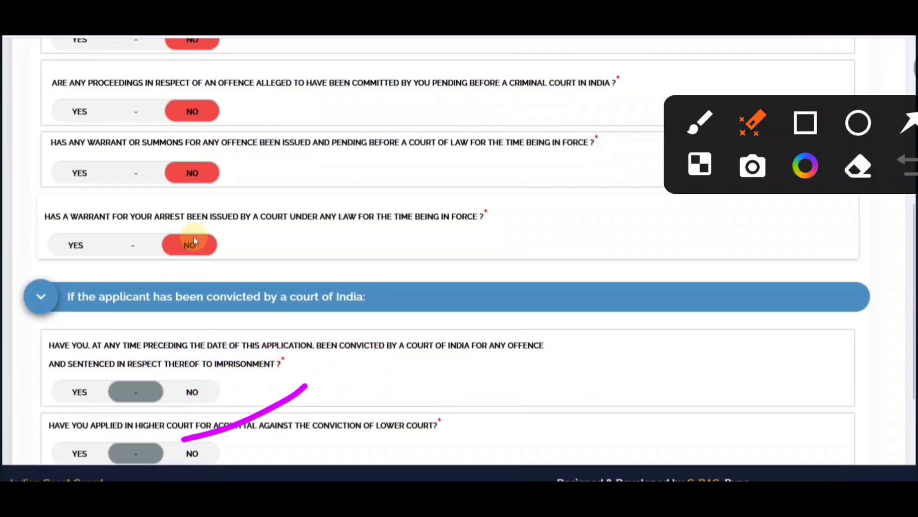
pyautogui.moveTo(30, 406); pyautogui.dragTo(120, 381)
pyautogui.moveTo(225, 430); pyautogui.dragTo(274, 382)
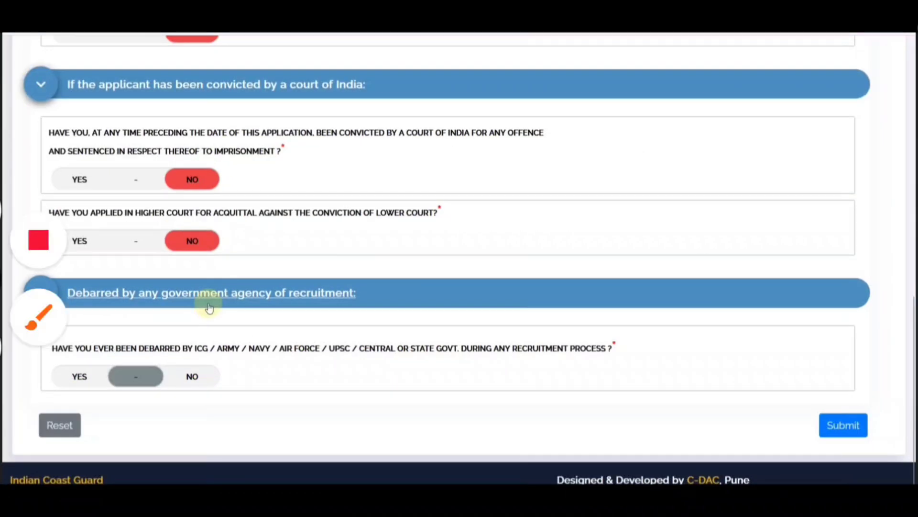
# Step: Highlight the question about being debarred by a government recruitment agency and the Submit button
pyautogui.click(38, 316)
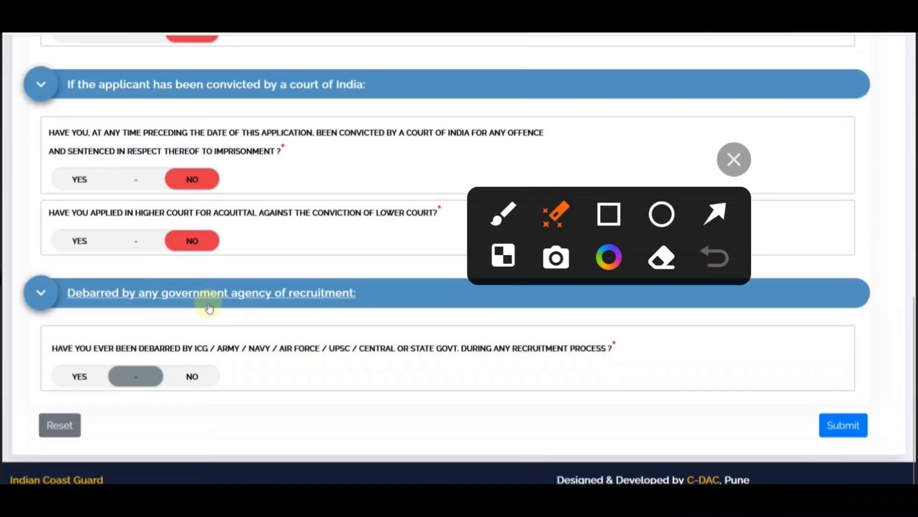
pyautogui.moveTo(345, 278)
pyautogui.mouseDown()
pyautogui.moveTo(127, 388)
pyautogui.moveTo(51, 311)
pyautogui.moveTo(122, 298)
pyautogui.moveTo(406, 353)
pyautogui.moveTo(115, 369)
pyautogui.mouseUp()
pyautogui.moveTo(493, 341); pyautogui.dragTo(533, 343)
pyautogui.moveTo(114, 396); pyautogui.dragTo(232, 368)
pyautogui.moveTo(810, 441); pyautogui.dragTo(859, 435)
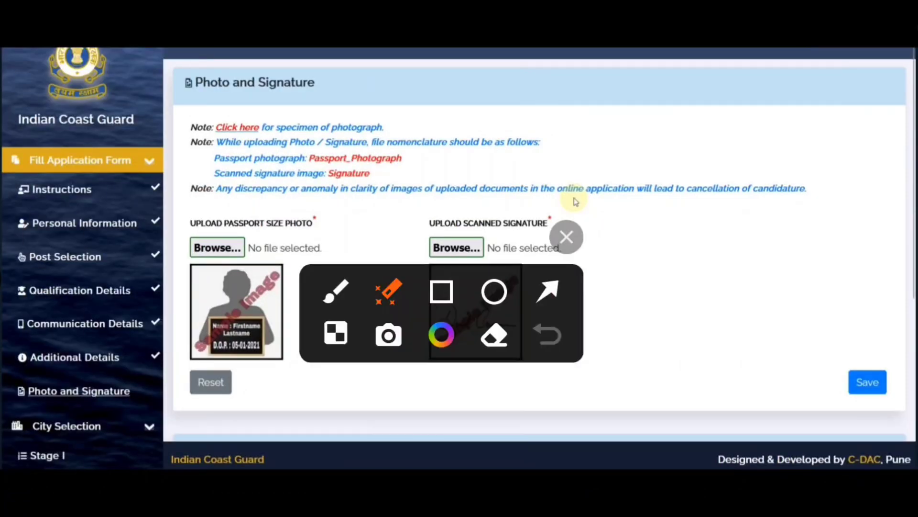
# Step: Highlight the photograph specimen note and sample passport photo, and draw a tall rectangle in the area beyond the sample signature
pyautogui.moveTo(441, 313)
pyautogui.mouseDown()
pyautogui.moveTo(543, 444)
pyautogui.moveTo(610, 446)
pyautogui.mouseUp()
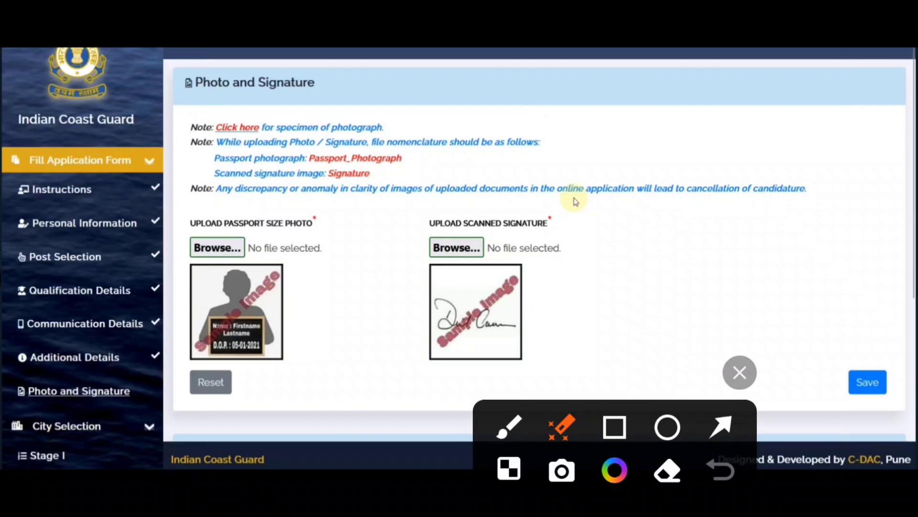
pyautogui.moveTo(177, 148)
pyautogui.mouseDown()
pyautogui.moveTo(261, 154)
pyautogui.moveTo(300, 136)
pyautogui.mouseUp()
pyautogui.click(614, 427)
pyautogui.click(562, 426)
pyautogui.moveTo(279, 273)
pyautogui.mouseDown()
pyautogui.moveTo(208, 373)
pyautogui.moveTo(265, 311)
pyautogui.moveTo(216, 338)
pyautogui.moveTo(285, 330)
pyautogui.moveTo(254, 310)
pyautogui.moveTo(202, 344)
pyautogui.mouseUp()
pyautogui.moveTo(262, 324)
pyautogui.mouseDown()
pyautogui.moveTo(273, 334)
pyautogui.moveTo(335, 316)
pyautogui.moveTo(242, 381)
pyautogui.moveTo(186, 363)
pyautogui.moveTo(283, 349)
pyautogui.moveTo(236, 343)
pyautogui.moveTo(257, 353)
pyautogui.moveTo(249, 374)
pyautogui.moveTo(272, 342)
pyautogui.moveTo(249, 379)
pyautogui.moveTo(256, 260)
pyautogui.moveTo(301, 244)
pyautogui.moveTo(239, 296)
pyautogui.mouseUp()
pyautogui.click(615, 427)
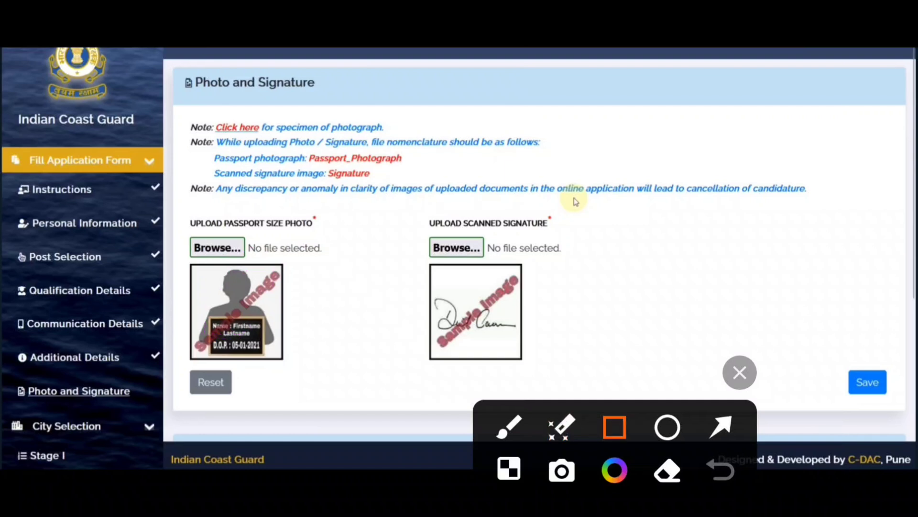
pyautogui.moveTo(669, 143)
pyautogui.mouseDown()
pyautogui.moveTo(777, 275)
pyautogui.moveTo(776, 287)
pyautogui.mouseUp()
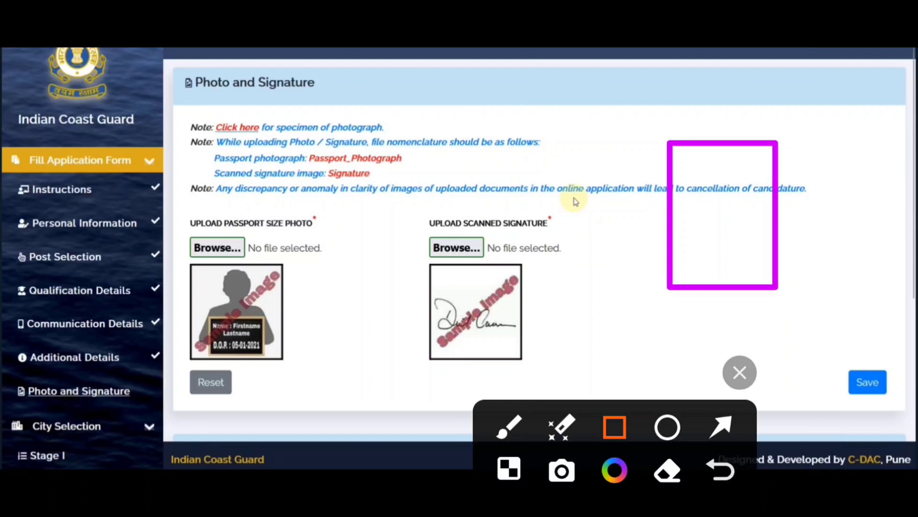
# Step: Highlight the passport size photo upload area, the file naming note and the sample photo with several pen strokes
pyautogui.click(563, 426)
pyautogui.moveTo(370, 209)
pyautogui.mouseDown()
pyautogui.moveTo(276, 246)
pyautogui.moveTo(153, 345)
pyautogui.moveTo(276, 249)
pyautogui.moveTo(182, 356)
pyautogui.mouseUp()
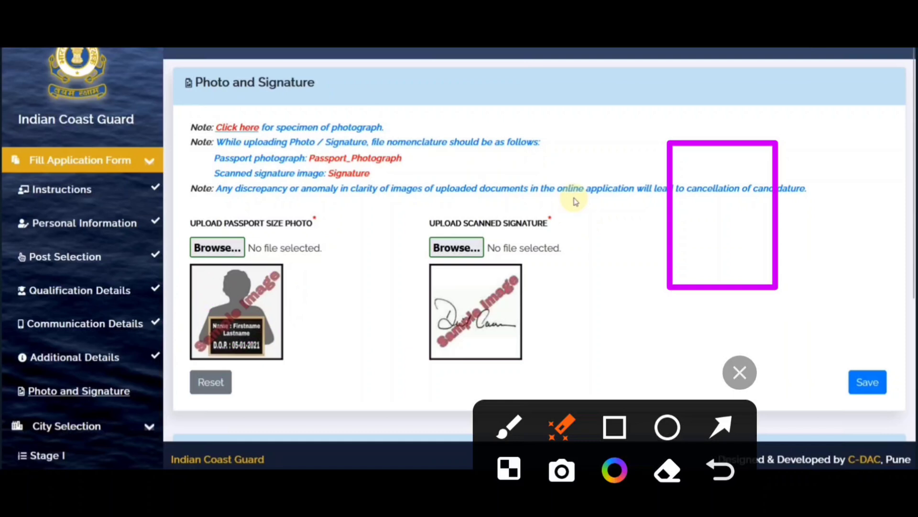
pyautogui.moveTo(407, 146)
pyautogui.mouseDown()
pyautogui.moveTo(321, 176)
pyautogui.moveTo(384, 148)
pyautogui.moveTo(374, 173)
pyautogui.mouseUp()
pyautogui.moveTo(320, 149)
pyautogui.mouseDown()
pyautogui.moveTo(426, 165)
pyautogui.moveTo(352, 171)
pyautogui.moveTo(377, 179)
pyautogui.moveTo(371, 173)
pyautogui.moveTo(408, 157)
pyautogui.moveTo(198, 297)
pyautogui.mouseUp()
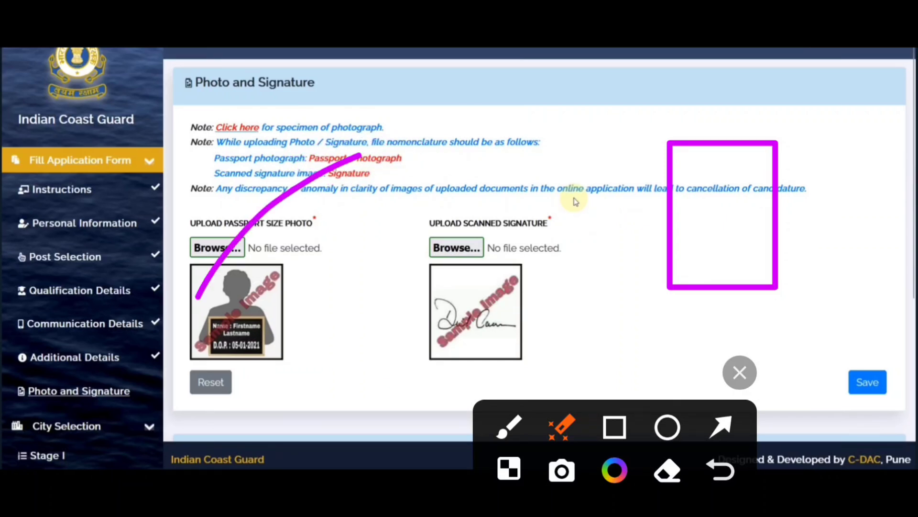
pyautogui.moveTo(207, 341); pyautogui.dragTo(301, 289)
pyautogui.moveTo(194, 347); pyautogui.dragTo(305, 250)
pyautogui.moveTo(204, 314); pyautogui.dragTo(280, 237)
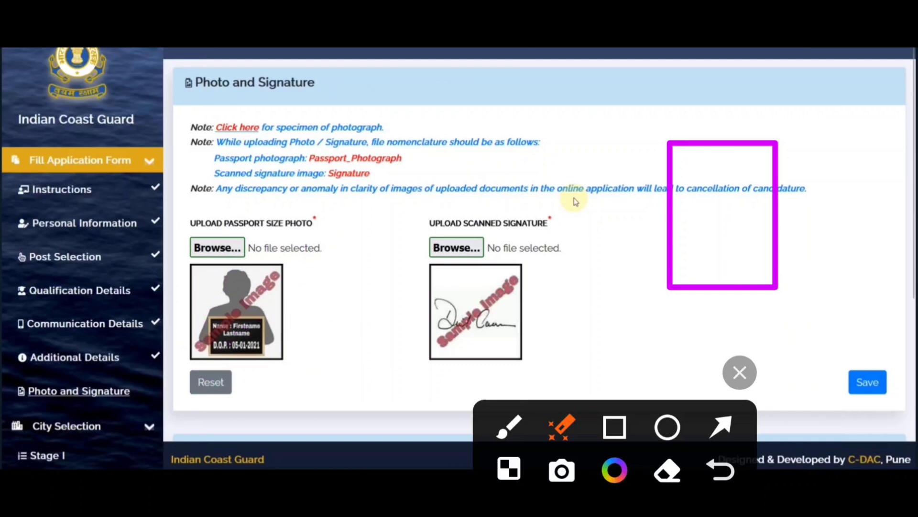
# Step: Underline the Passport_Photograph file name and mark the sample passport photo again
pyautogui.moveTo(302, 159)
pyautogui.mouseDown()
pyautogui.moveTo(355, 146)
pyautogui.moveTo(407, 156)
pyautogui.mouseUp()
pyautogui.moveTo(211, 271); pyautogui.dragTo(293, 172)
pyautogui.moveTo(244, 268); pyautogui.dragTo(271, 330)
pyautogui.moveTo(317, 210); pyautogui.dragTo(335, 191)
# Step: Highlight the sample scanned signature and the Save button, and close the annotation tools
pyautogui.moveTo(452, 353); pyautogui.dragTo(530, 249)
pyautogui.moveTo(406, 302); pyautogui.dragTo(510, 307)
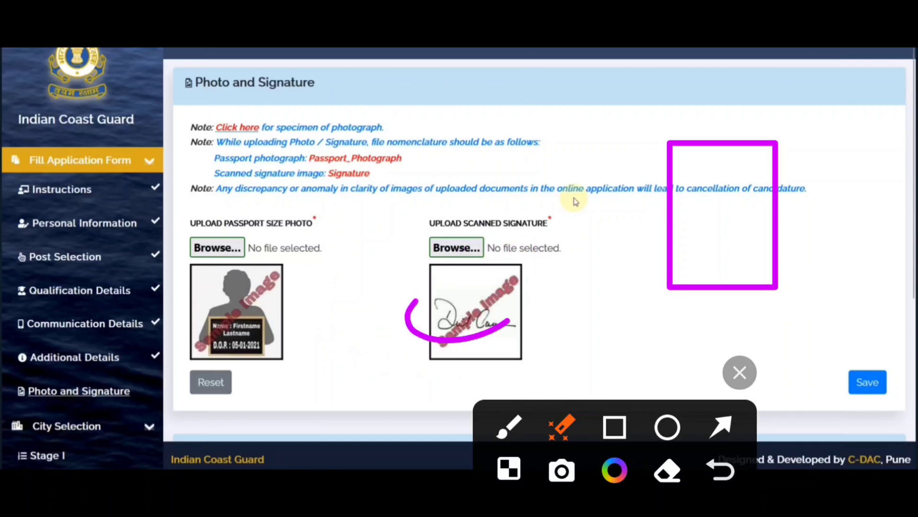
pyautogui.moveTo(437, 327); pyautogui.dragTo(527, 248)
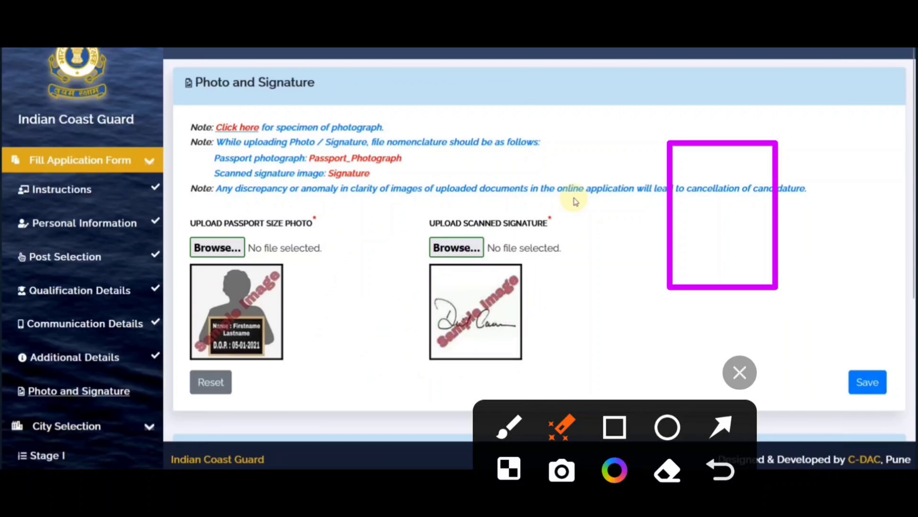
pyautogui.moveTo(615, 407)
pyautogui.mouseDown()
pyautogui.moveTo(537, 367)
pyautogui.moveTo(473, 367)
pyautogui.mouseUp()
pyautogui.moveTo(823, 397); pyautogui.dragTo(875, 378)
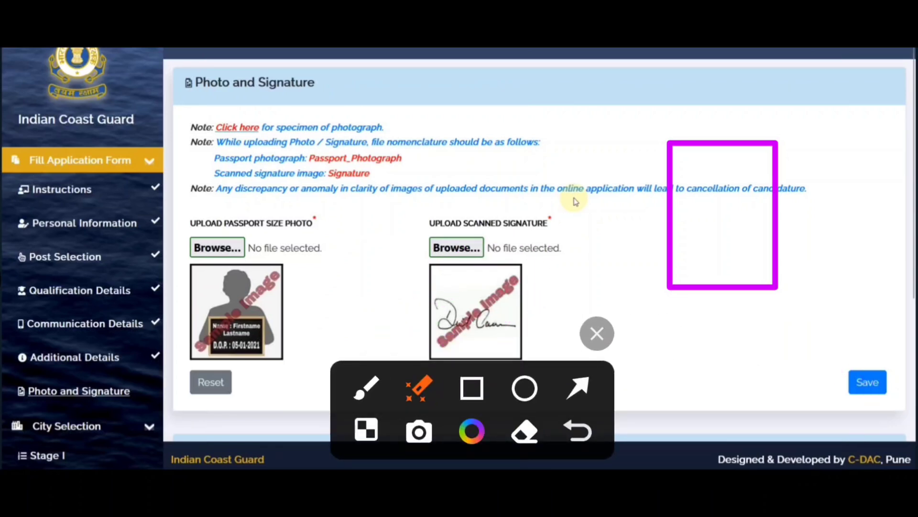
pyautogui.click(597, 333)
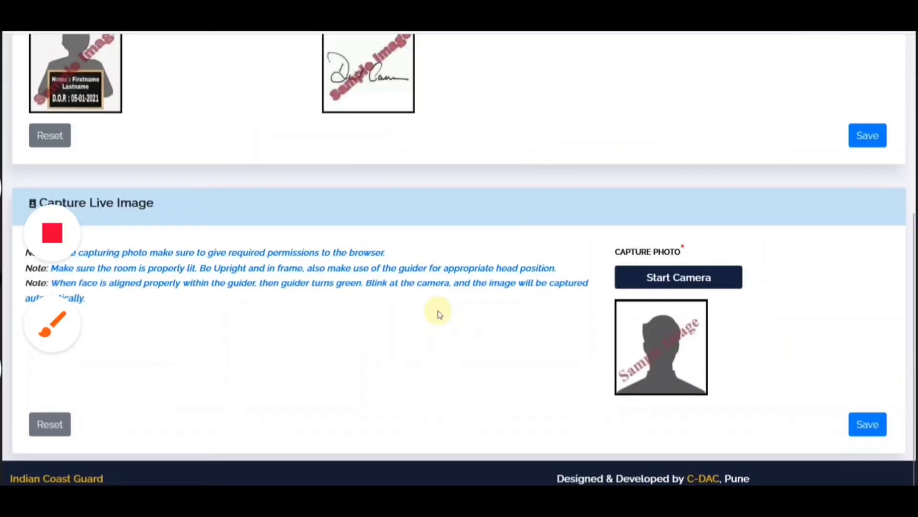
# Step: Highlight the Start Camera button and the sample photo in the Capture Live Image section
pyautogui.click(52, 325)
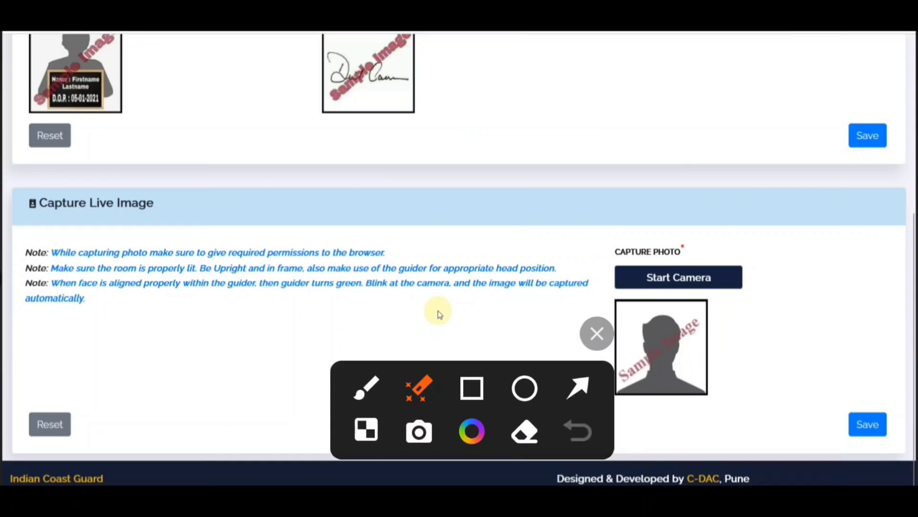
pyautogui.moveTo(472, 409); pyautogui.dragTo(326, 412)
pyautogui.moveTo(665, 278)
pyautogui.mouseDown()
pyautogui.moveTo(730, 253)
pyautogui.moveTo(680, 296)
pyautogui.moveTo(621, 281)
pyautogui.mouseUp()
pyautogui.moveTo(716, 311)
pyautogui.mouseDown()
pyautogui.moveTo(492, 303)
pyautogui.moveTo(606, 316)
pyautogui.moveTo(511, 292)
pyautogui.moveTo(521, 304)
pyautogui.mouseUp()
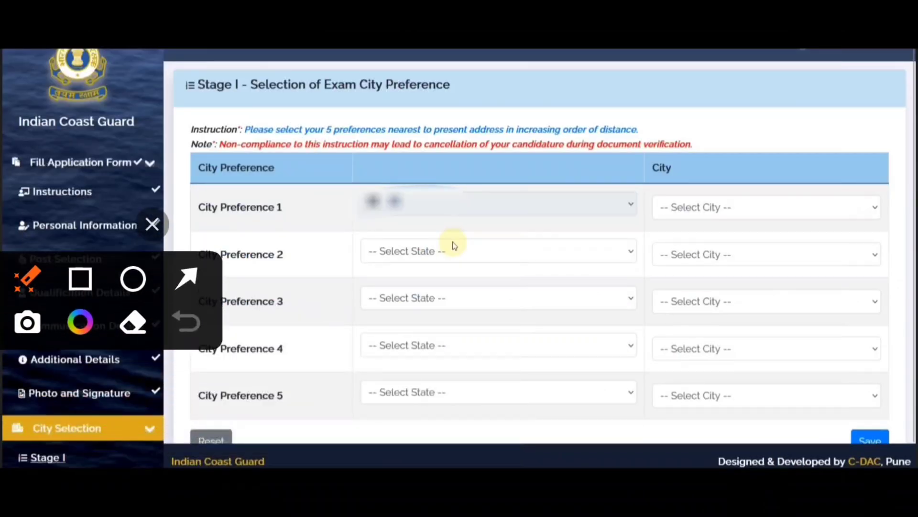
# Step: Highlight the Stage I exam city preference table with a pen stroke
pyautogui.moveTo(770, 232)
pyautogui.mouseDown()
pyautogui.moveTo(633, 245)
pyautogui.moveTo(644, 312)
pyautogui.moveTo(736, 280)
pyautogui.moveTo(453, 231)
pyautogui.moveTo(373, 107)
pyautogui.moveTo(453, 118)
pyautogui.mouseUp()
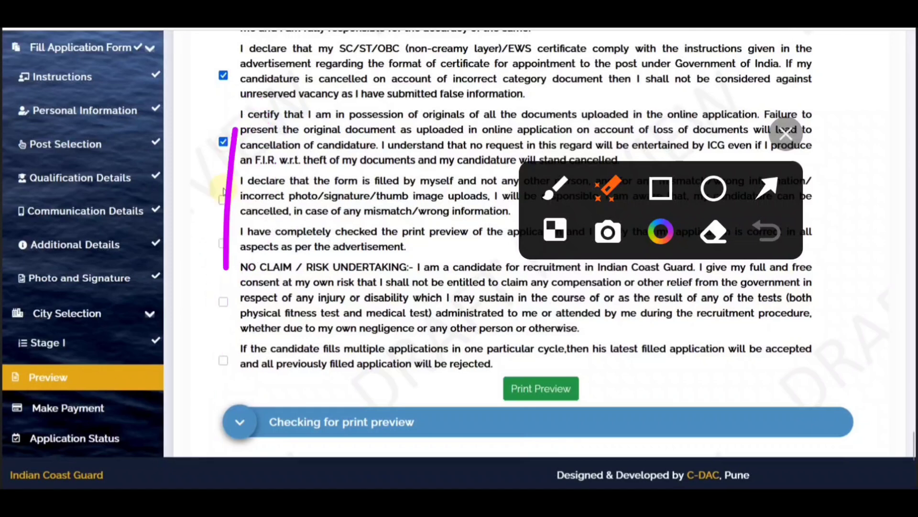
# Step: Highlight the Print Preview button below the declarations and the first question of the print preview check
pyautogui.moveTo(656, 363)
pyautogui.mouseDown()
pyautogui.moveTo(476, 409)
pyautogui.moveTo(522, 385)
pyautogui.moveTo(547, 409)
pyautogui.mouseUp()
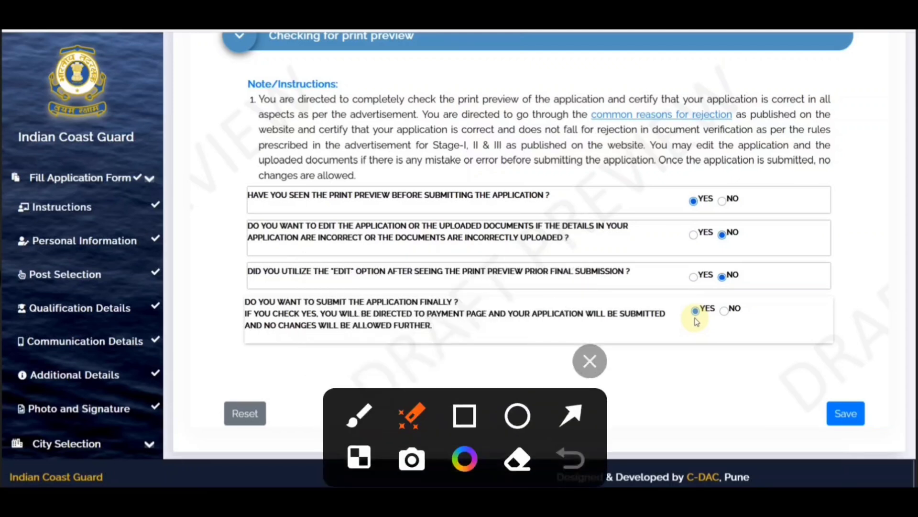
pyautogui.moveTo(331, 154)
pyautogui.mouseDown()
pyautogui.moveTo(246, 186)
pyautogui.moveTo(357, 215)
pyautogui.moveTo(499, 215)
pyautogui.moveTo(572, 189)
pyautogui.mouseUp()
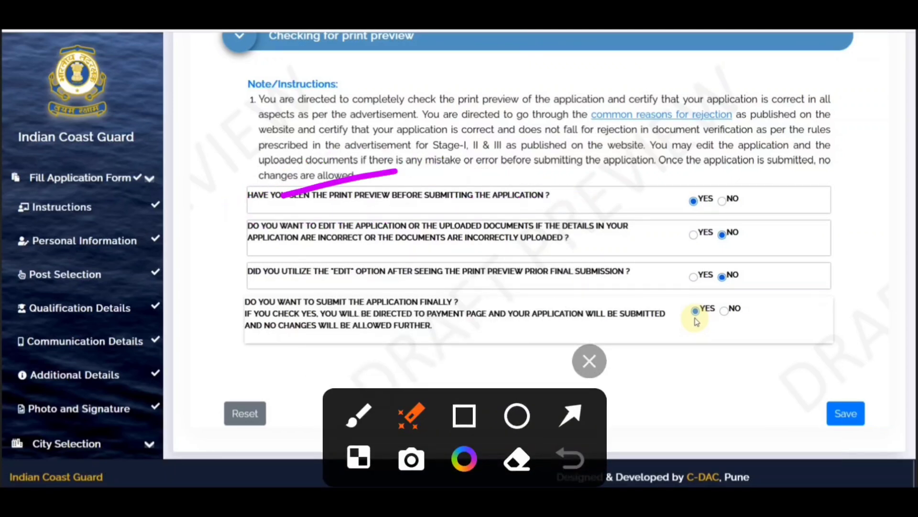